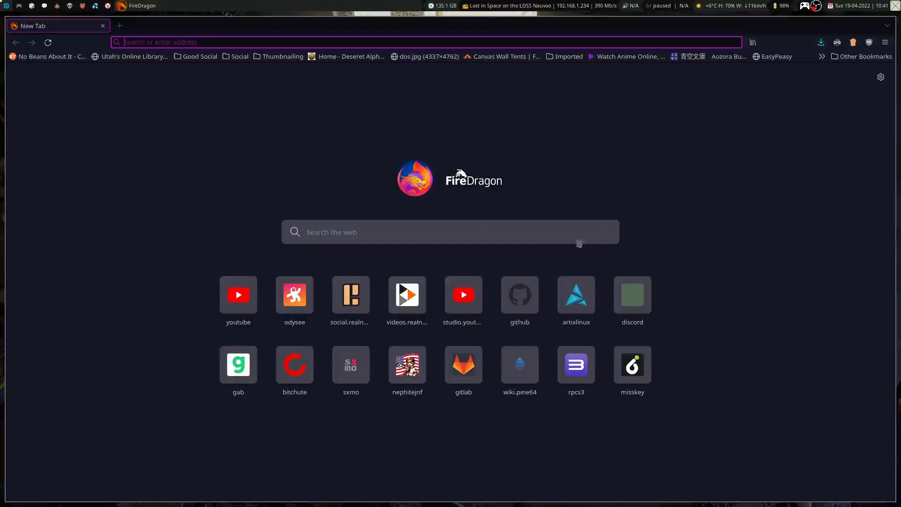
- Open the Garuda Linux home page from the 'garuda' address-bar suggestion
type("garu")
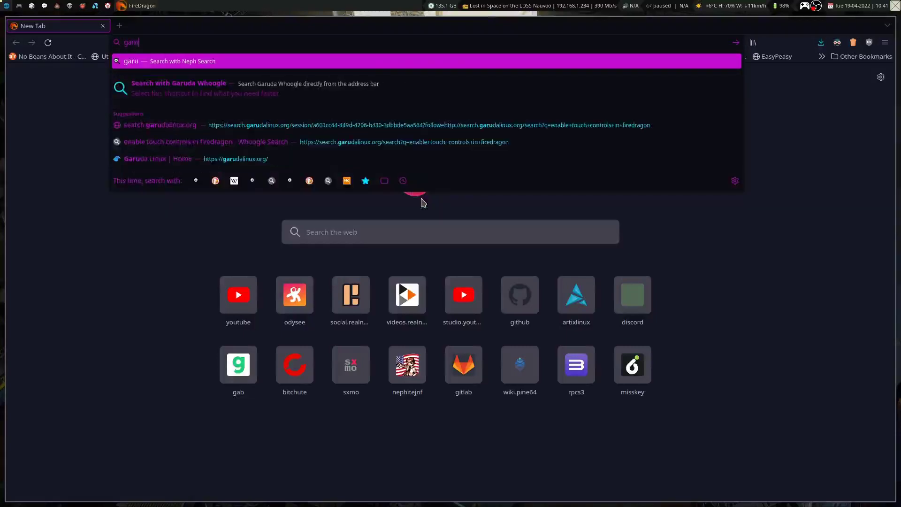
type("da")
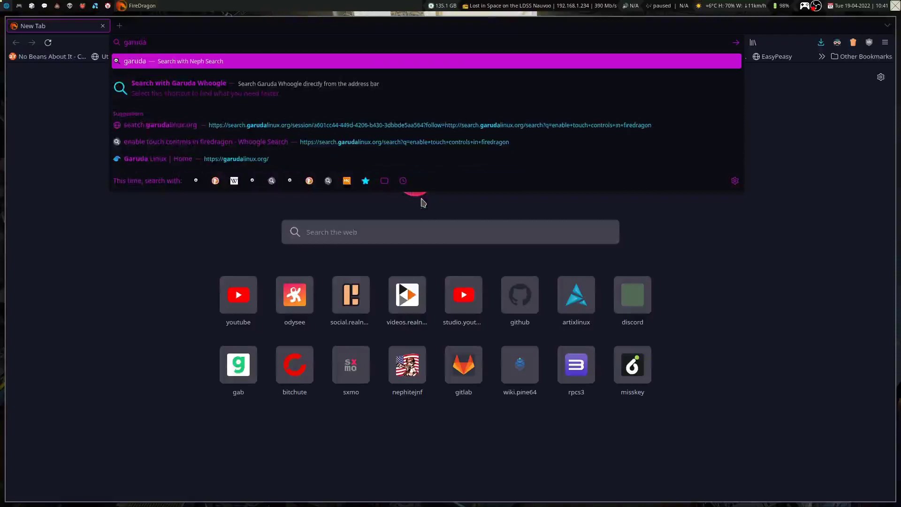
key("Down")
key("Down")
key("Down")
key("Down")
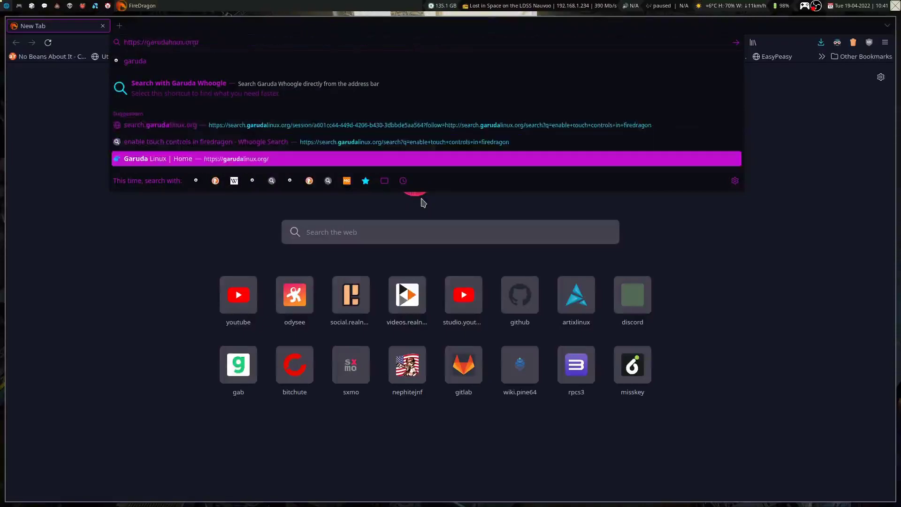
key("Return")
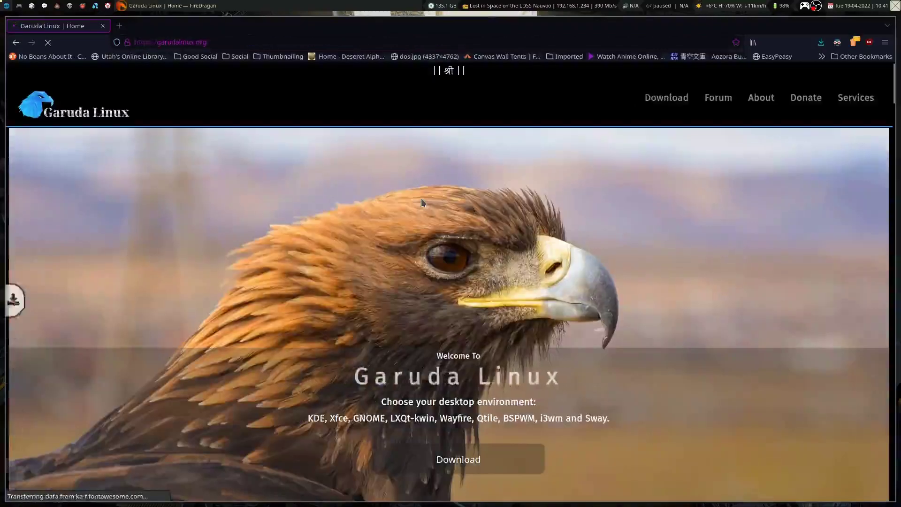
- Scroll down the Garuda Linux page to its section about the FireDragon browser
scroll(478, 311, "down", 5)
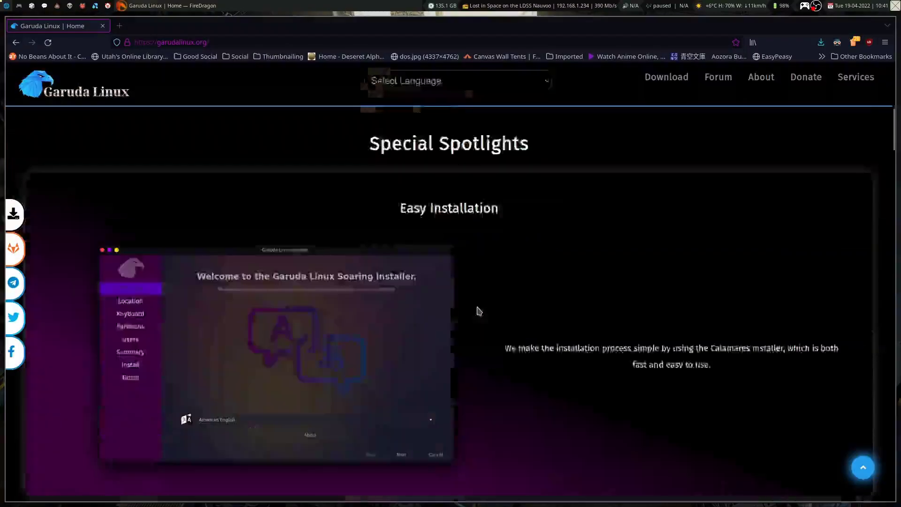
scroll(478, 310, "down", 7)
scroll(483, 307, "up", 4)
scroll(486, 305, "down", 4)
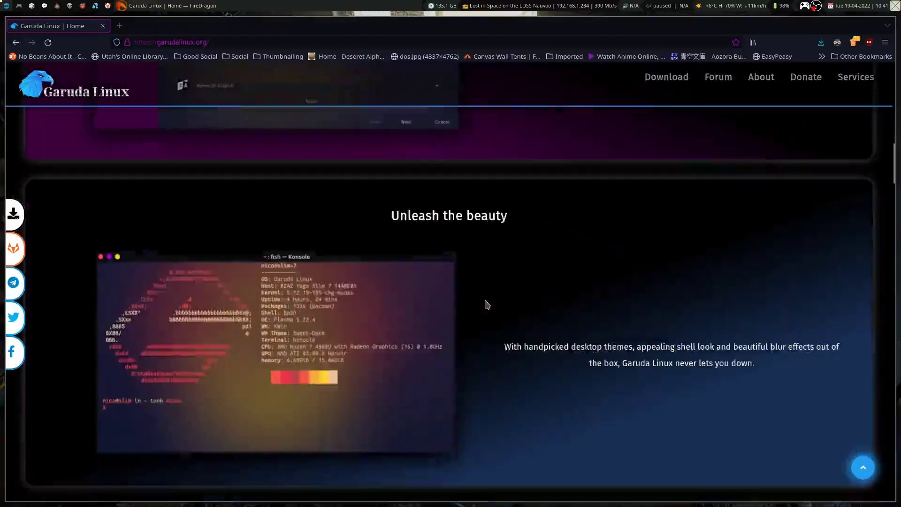
scroll(486, 304, "down", 5)
scroll(486, 305, "down", 5)
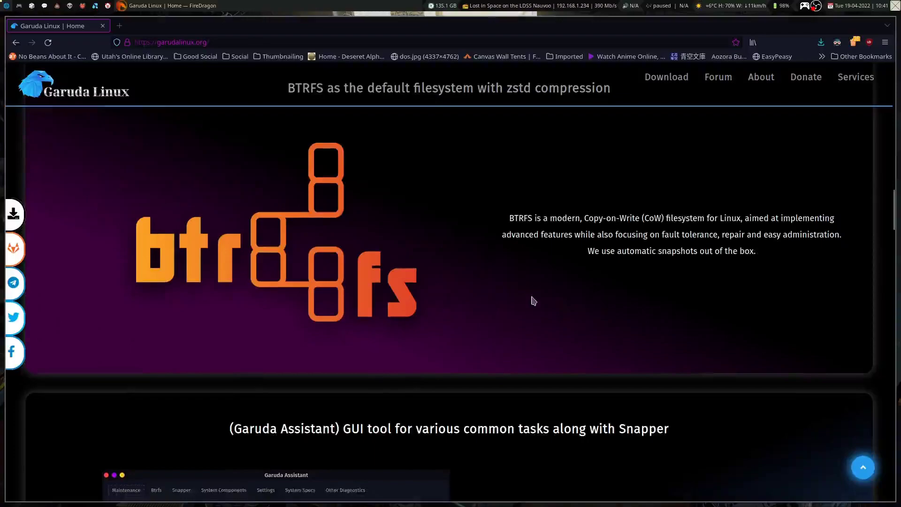
scroll(533, 296, "down", 12)
scroll(533, 294, "up", 12)
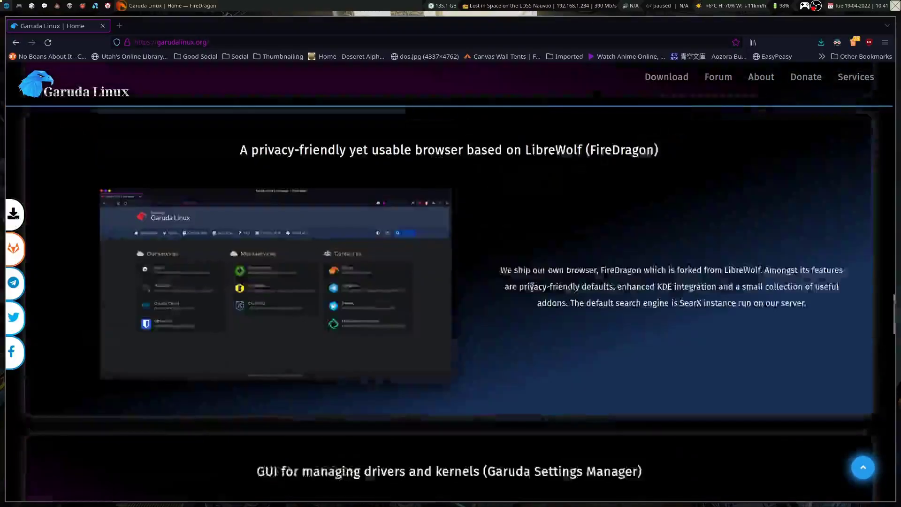
scroll(534, 291, "down", 3)
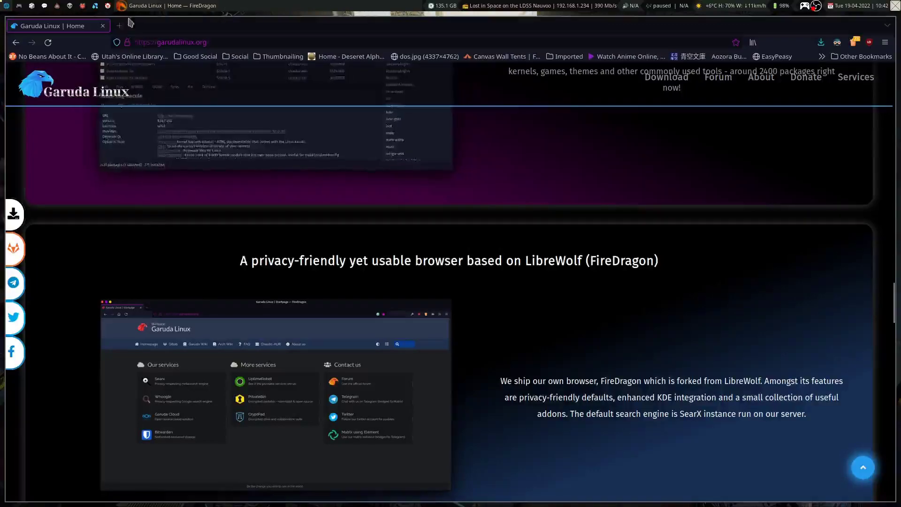
- In a new tab, open FireDragon's Search settings
key("ctrl+t")
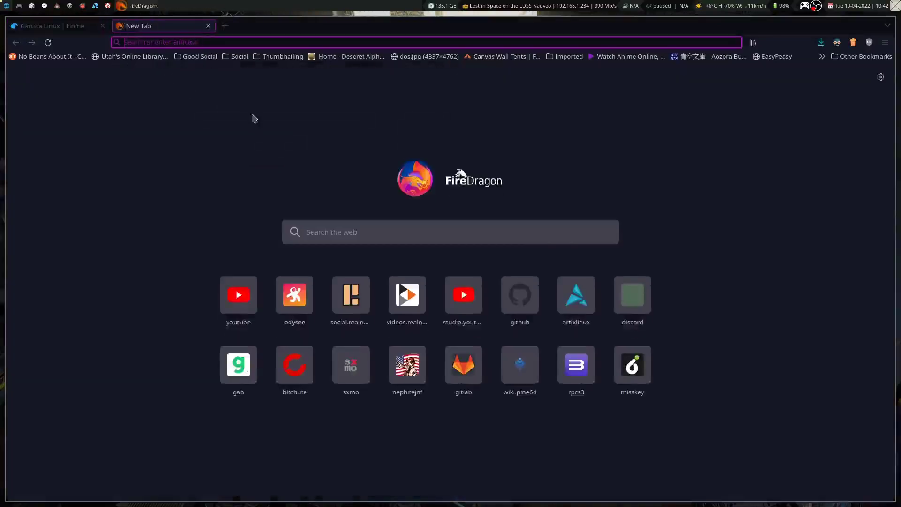
left_click(885, 42)
left_click(773, 227)
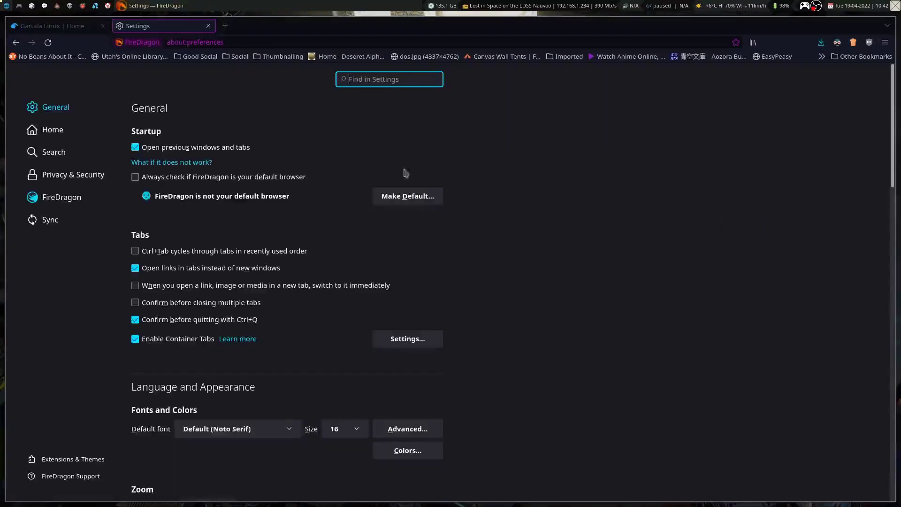
left_click(42, 157)
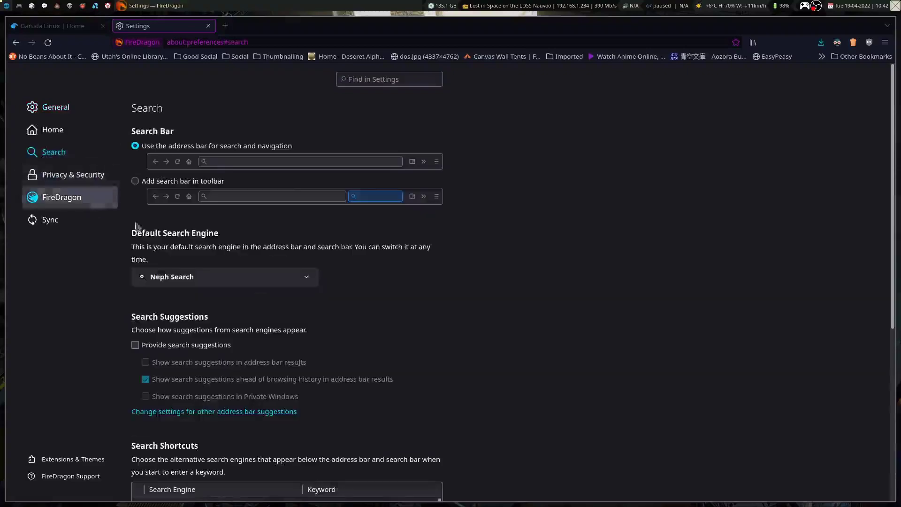
- Scroll through the Search settings to review Neph Search as default and the shortcut list
scroll(204, 243, "down", 3)
scroll(204, 243, "down", 2)
scroll(295, 159, "up", 1)
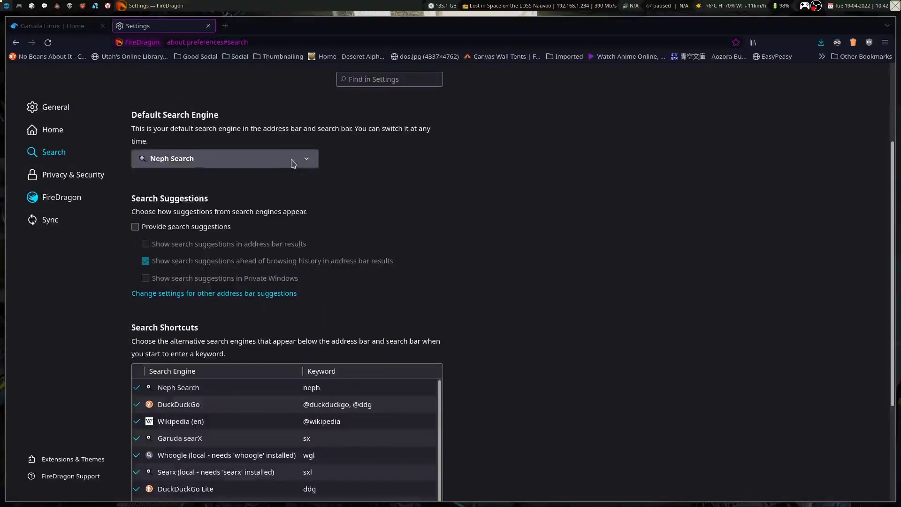
scroll(347, 397, "down", 1)
scroll(347, 397, "down", 2)
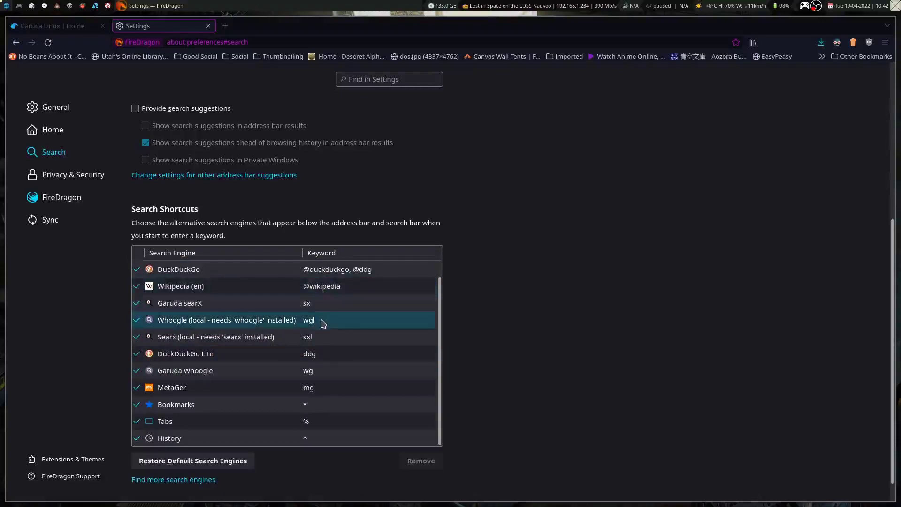
scroll(389, 345, "down", 1)
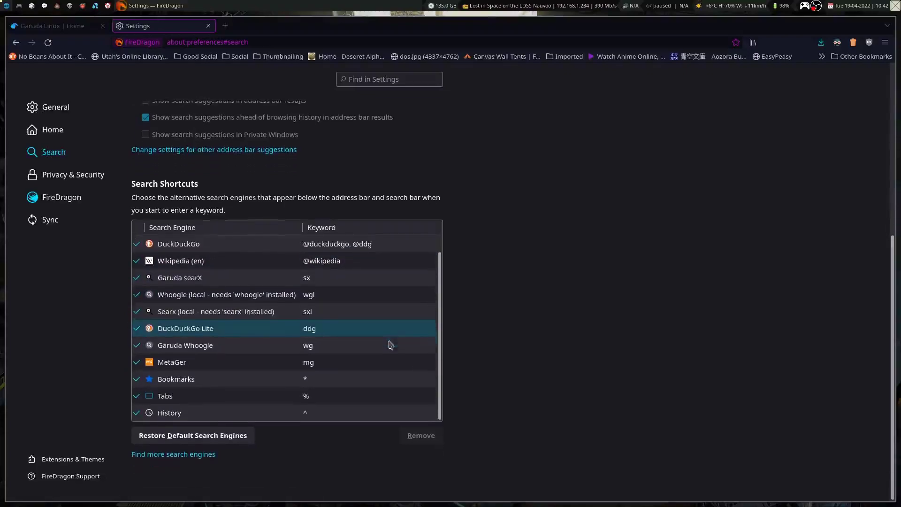
scroll(386, 388, "up", 5)
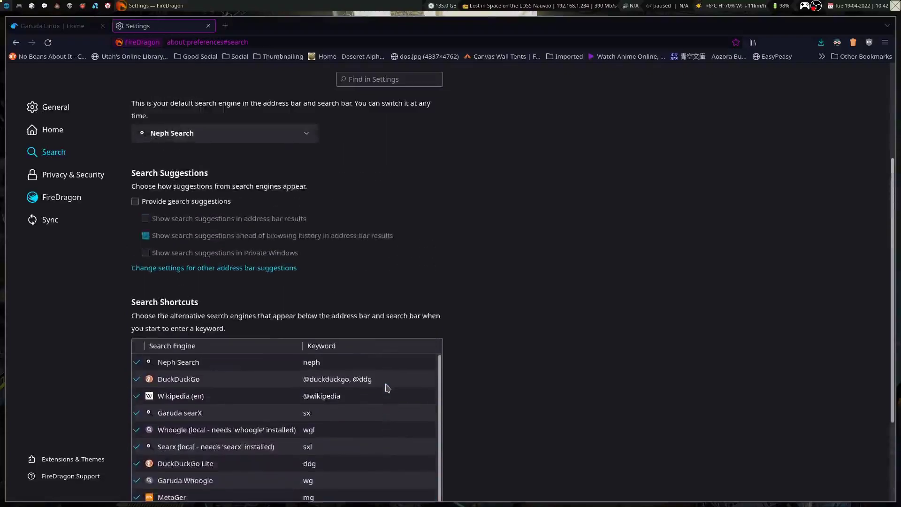
scroll(514, 404, "down", 5)
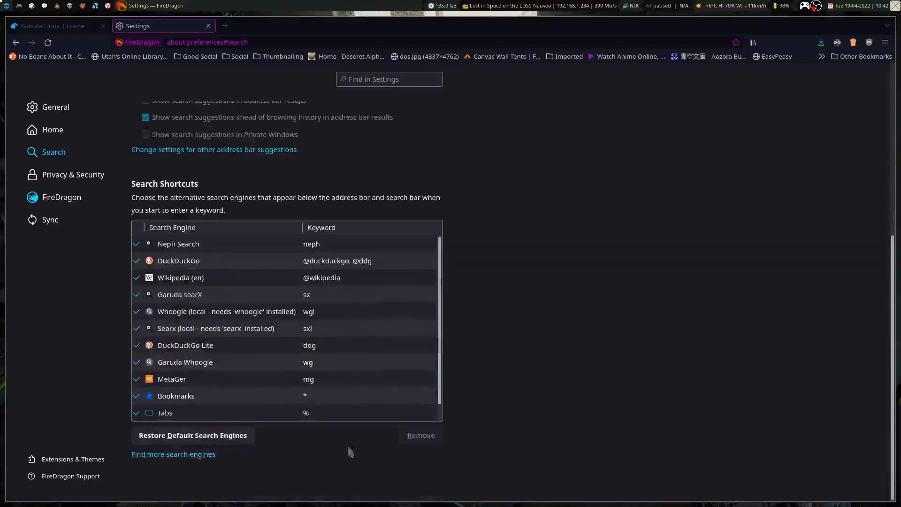
scroll(423, 443, "up", 10)
scroll(530, 386, "up", 2)
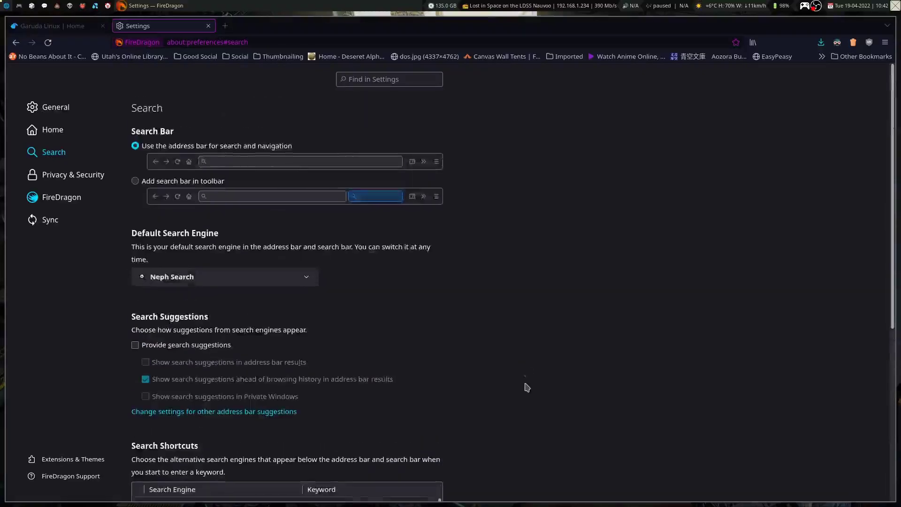
- Close the Settings tab, browse the Garuda page to Garuda Gamer, and select the address bar
left_click(208, 26)
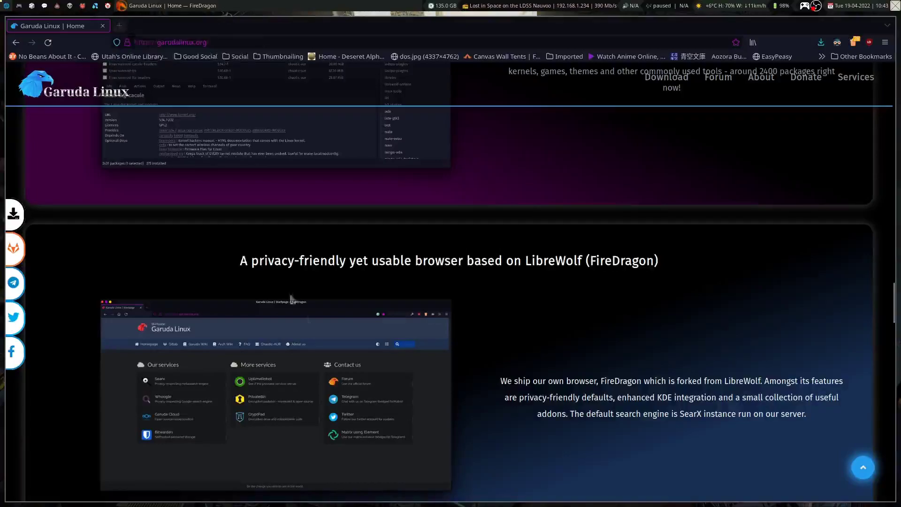
scroll(291, 299, "up", 5)
scroll(322, 316, "down", 8)
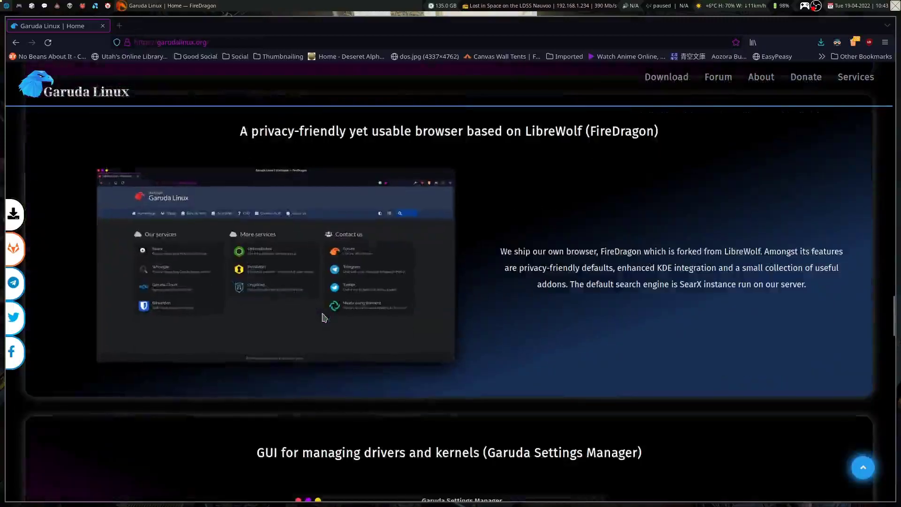
scroll(322, 316, "down", 12)
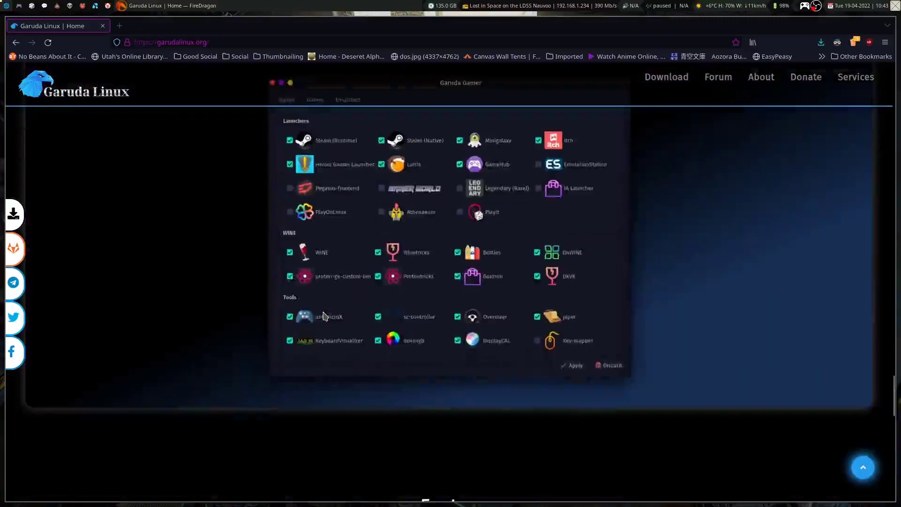
scroll(157, 99, "up", 7)
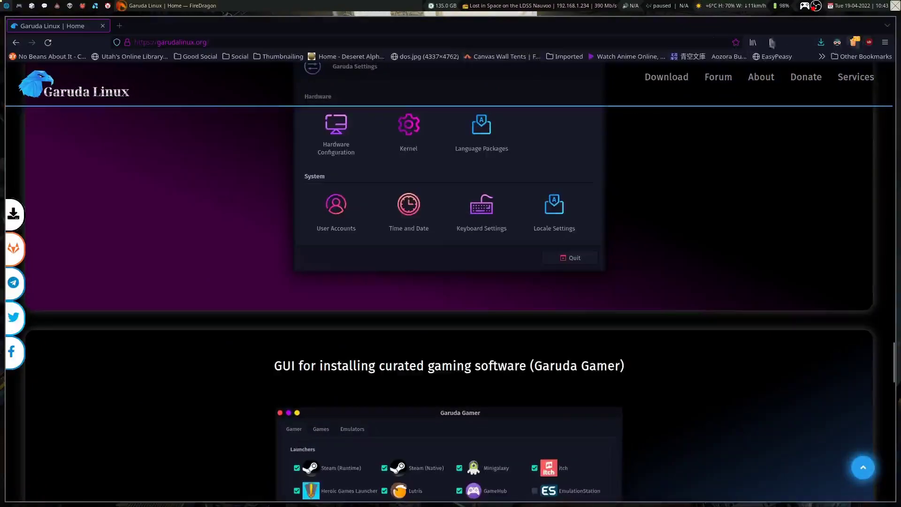
left_click(531, 39)
type("about:")
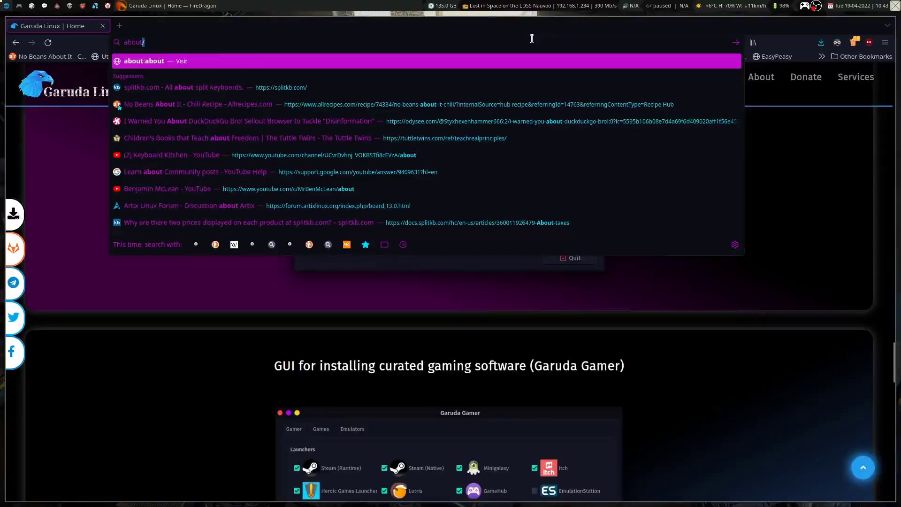
key("Right")
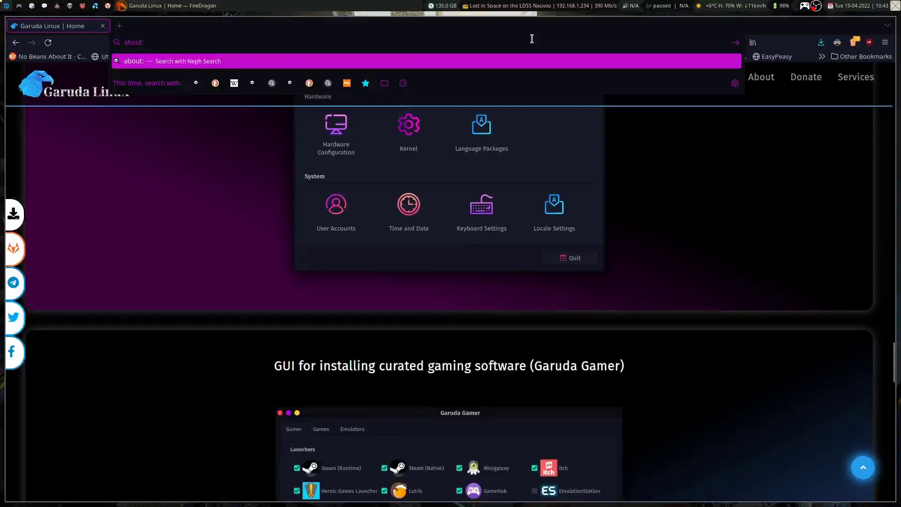
type("config")
key("Return")
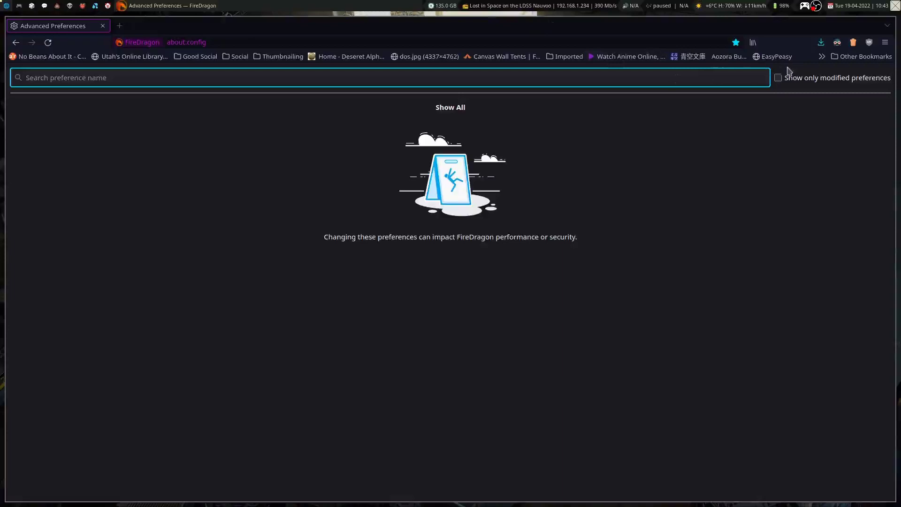
left_click(777, 78)
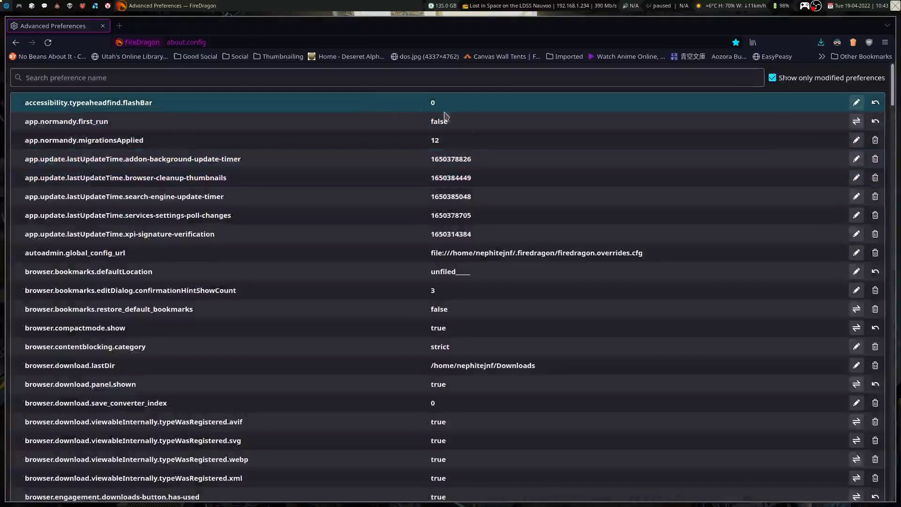
scroll(469, 268, "down", 5)
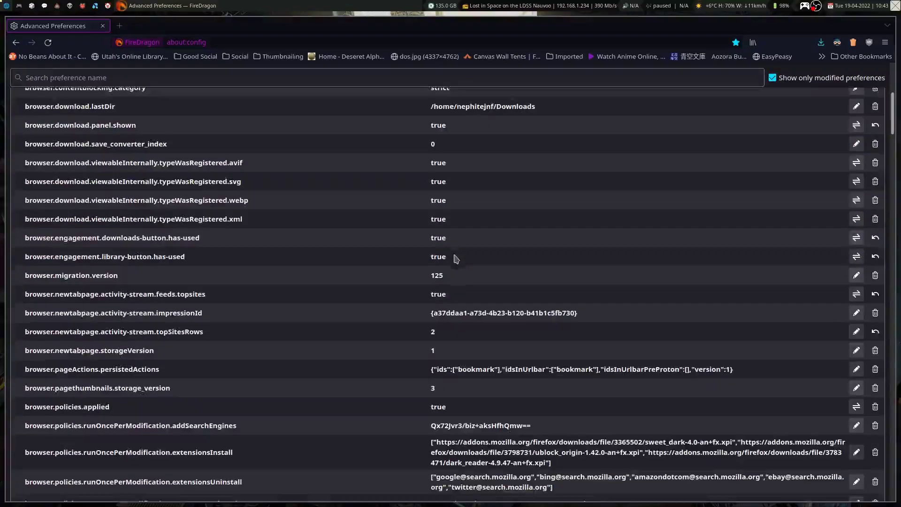
scroll(332, 178, "up", 5)
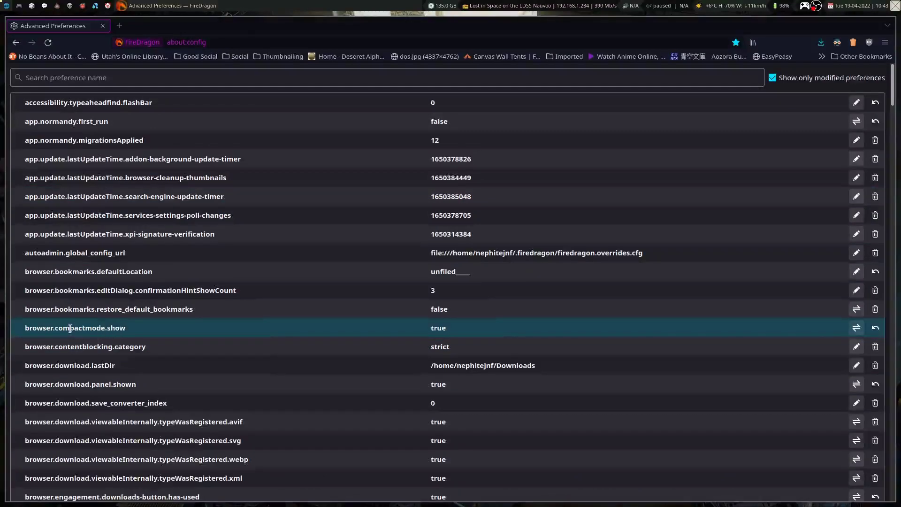
scroll(89, 327, "down", 6)
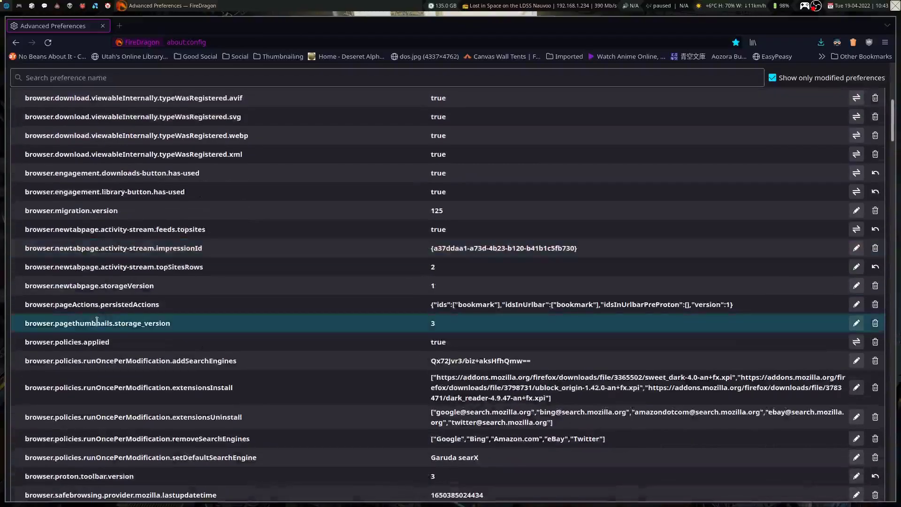
scroll(97, 321, "down", 6)
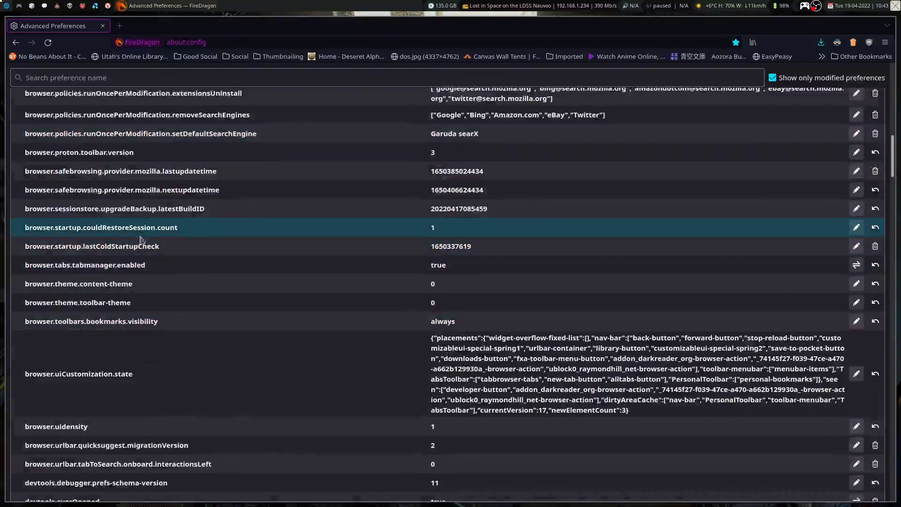
scroll(151, 315, "down", 3)
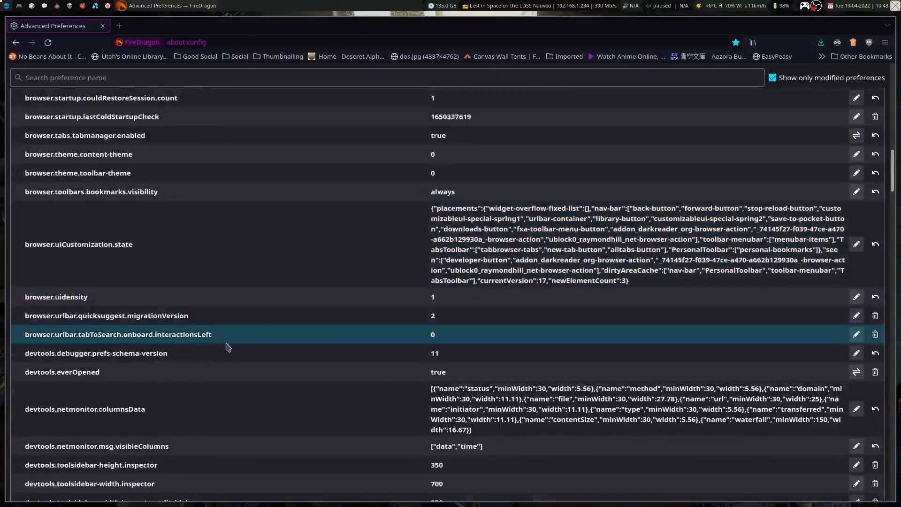
scroll(227, 347, "down", 2)
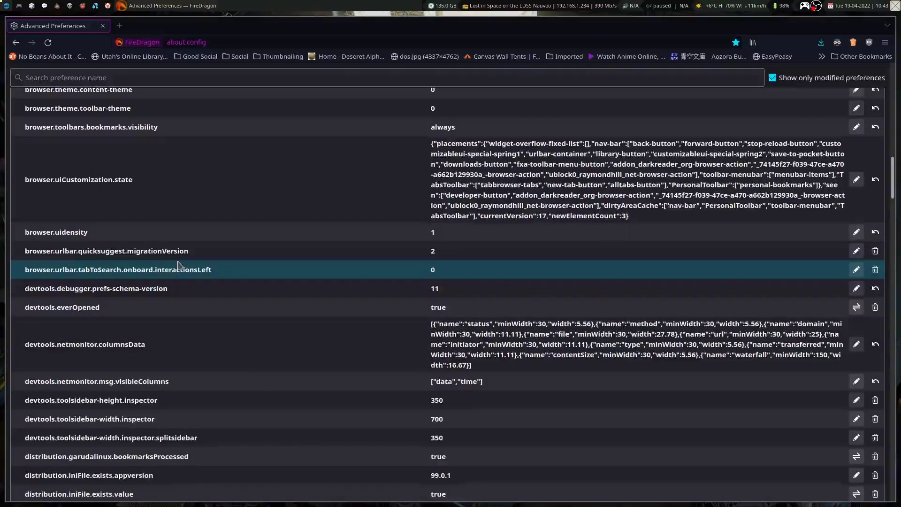
scroll(206, 293, "down", 3)
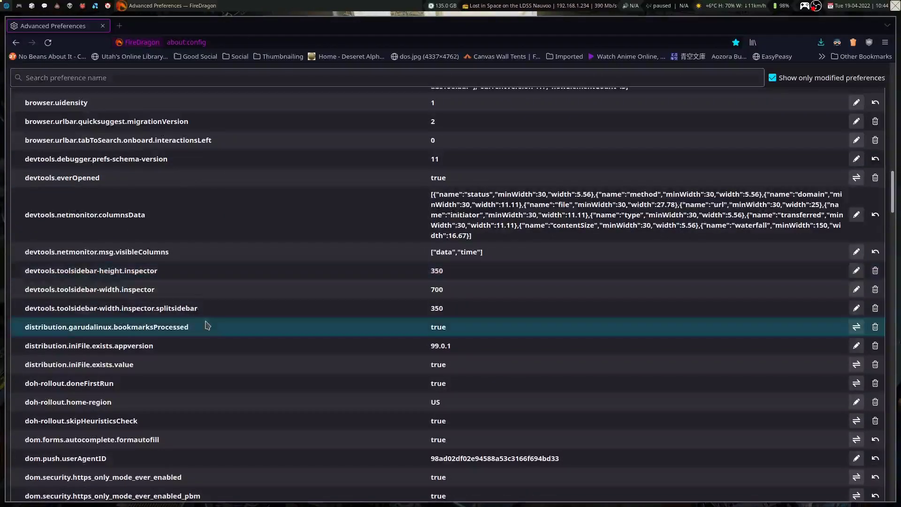
scroll(206, 323, "down", 12)
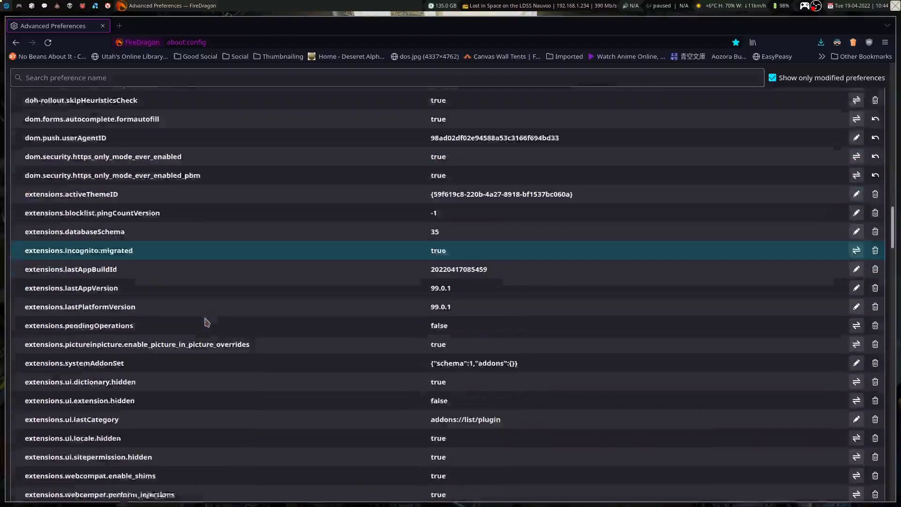
scroll(205, 322, "down", 6)
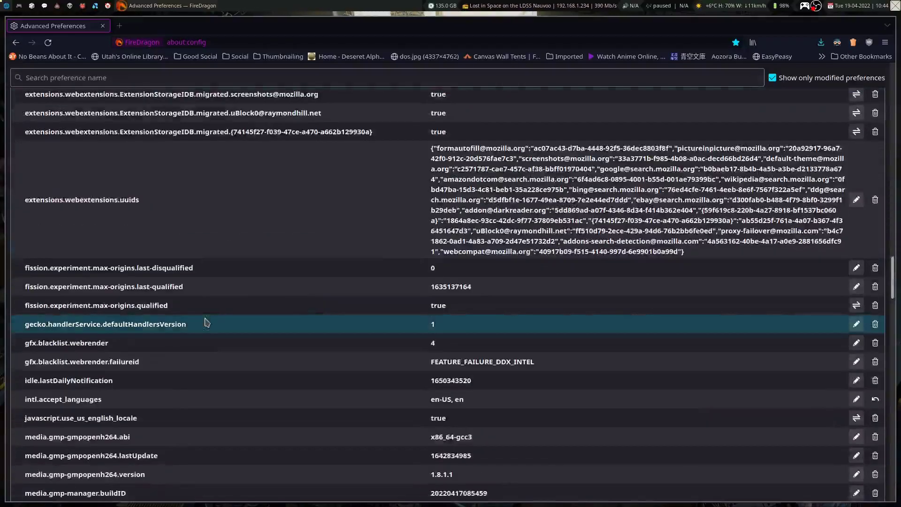
scroll(205, 321, "down", 7)
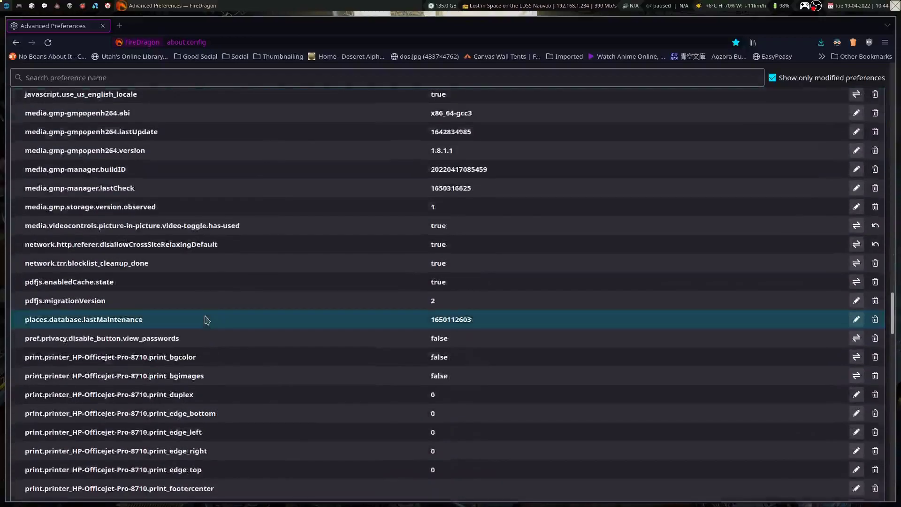
scroll(205, 320, "down", 6)
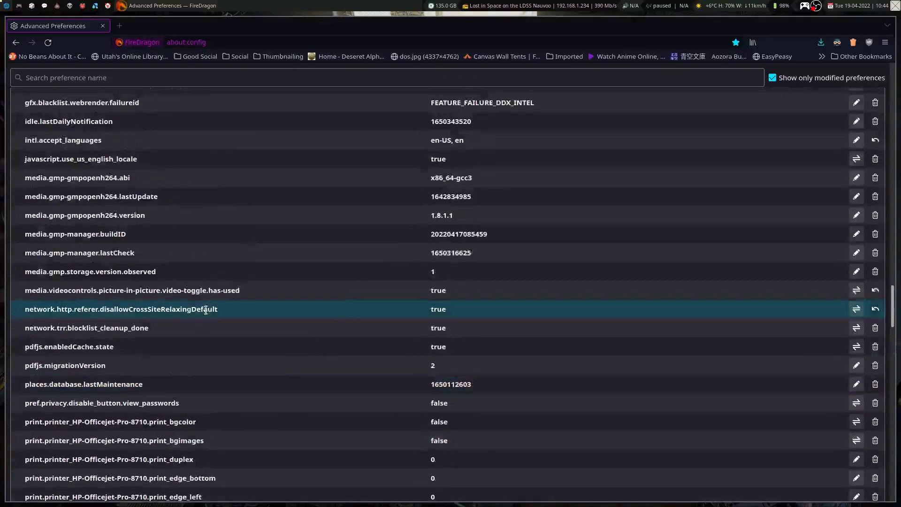
scroll(141, 378, "up", 1)
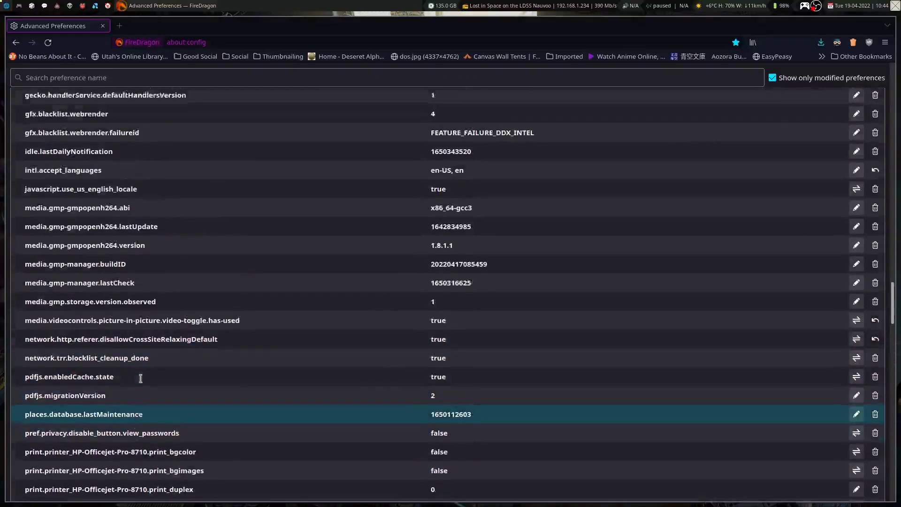
scroll(150, 398, "up", 1)
scroll(156, 423, "up", 4)
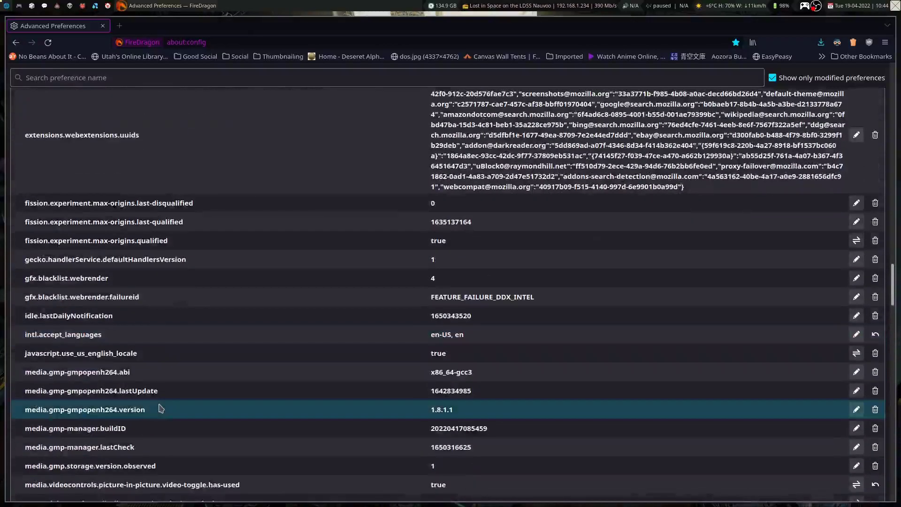
scroll(160, 408, "down", 20)
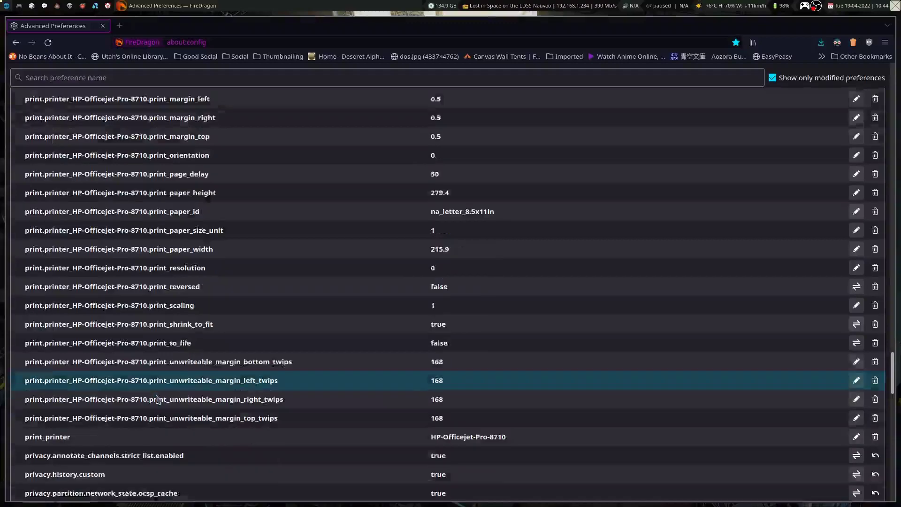
scroll(157, 399, "down", 15)
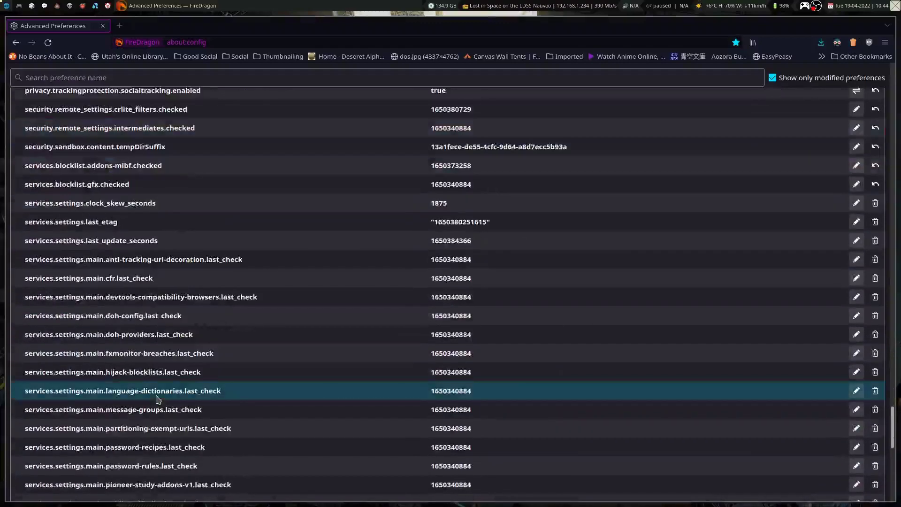
scroll(157, 399, "down", 15)
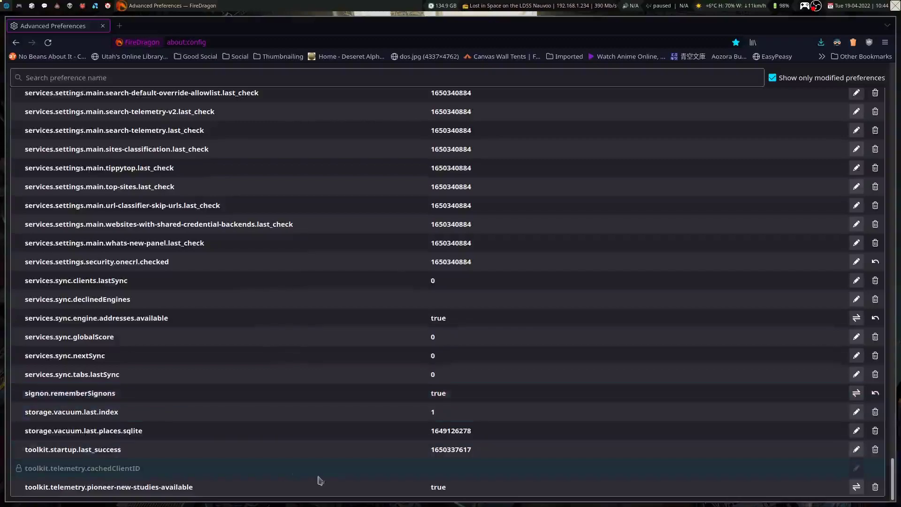
scroll(340, 462, "up", 3)
scroll(340, 462, "down", 3)
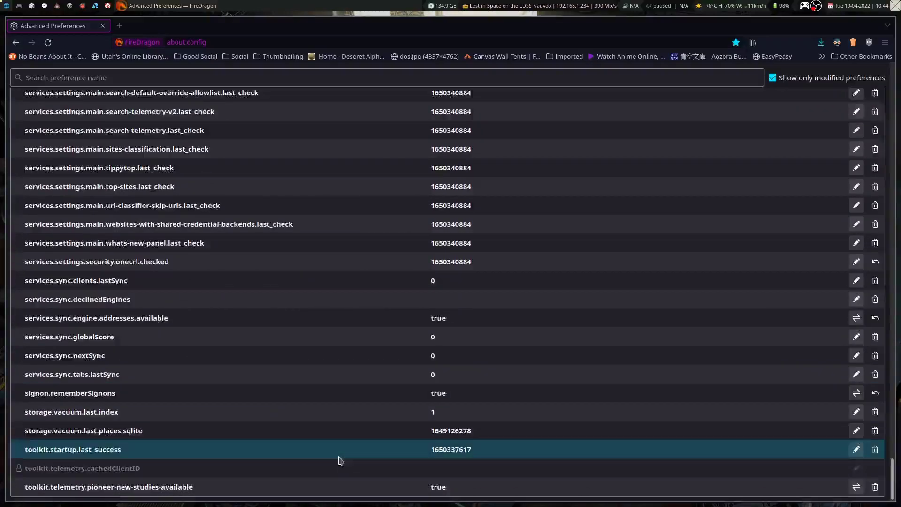
scroll(340, 460, "up", 12)
scroll(337, 456, "down", 15)
scroll(294, 444, "up", 20)
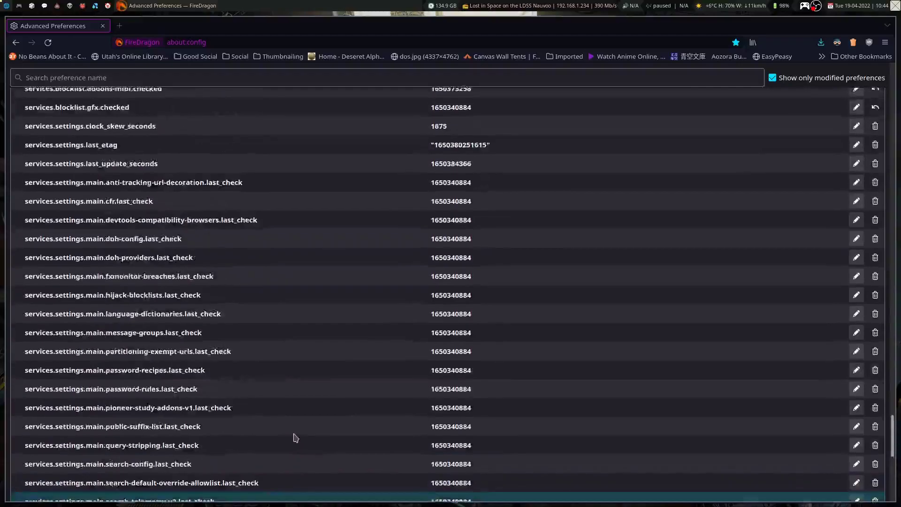
scroll(295, 433, "up", 20)
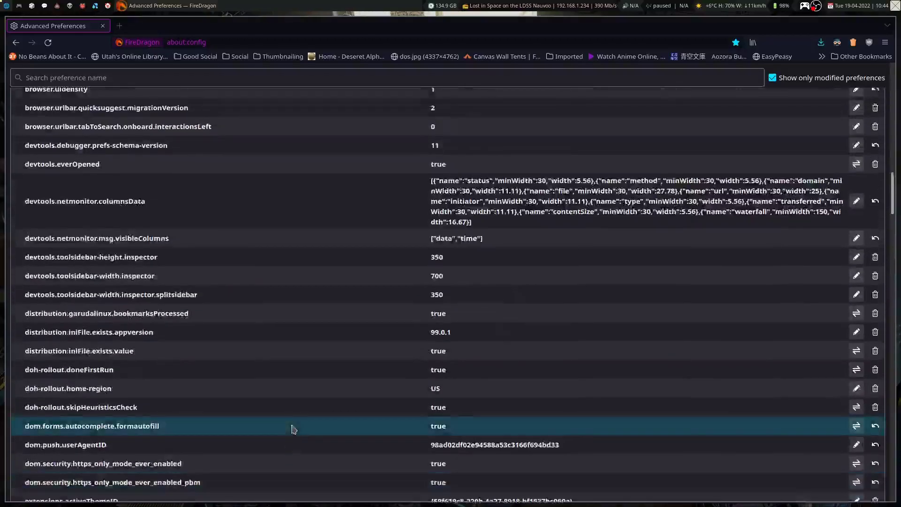
scroll(293, 429, "up", 3)
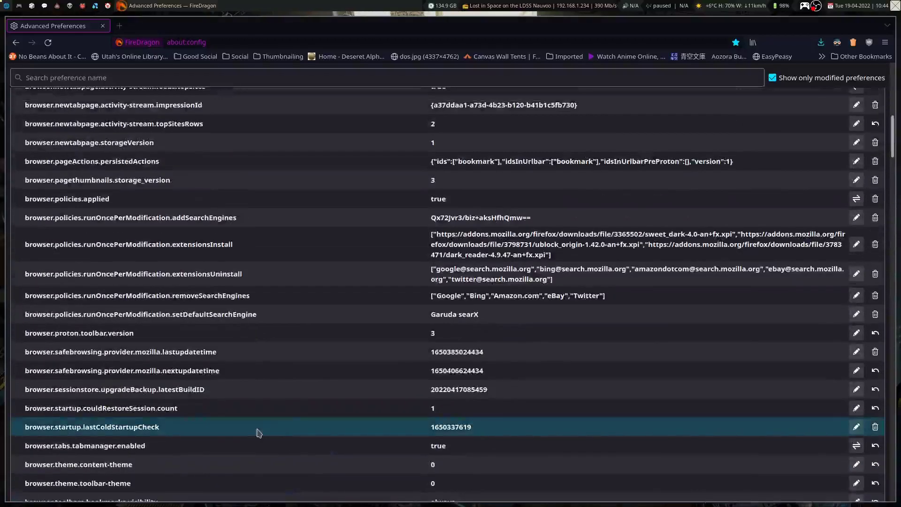
scroll(258, 432, "up", 3)
scroll(257, 432, "up", 2)
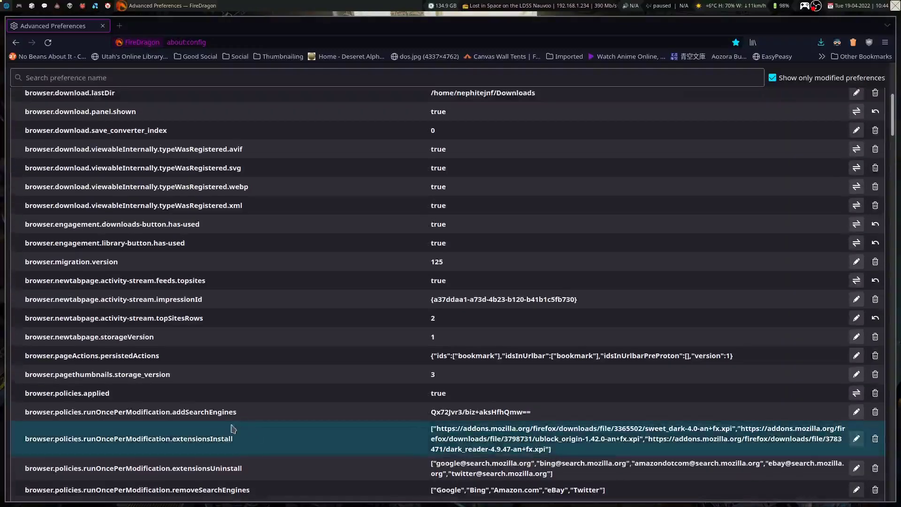
scroll(232, 428, "up", 1)
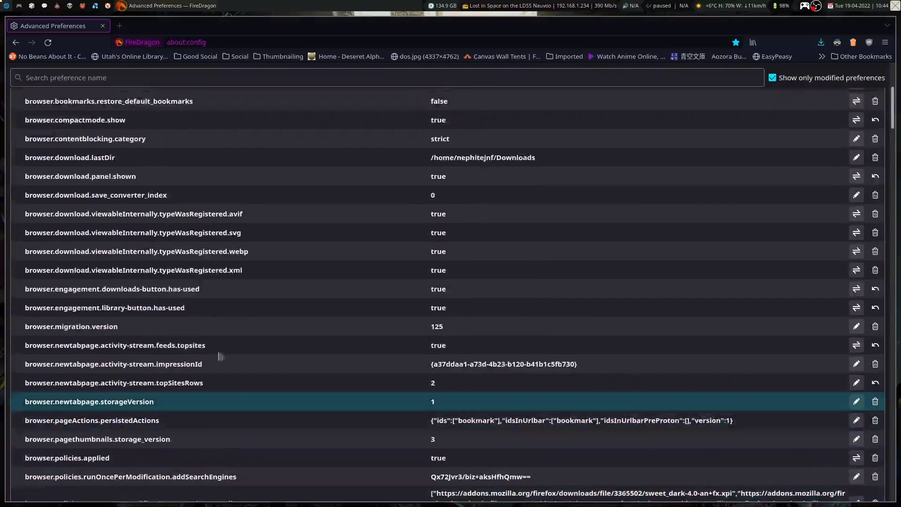
scroll(113, 124, "up", 1)
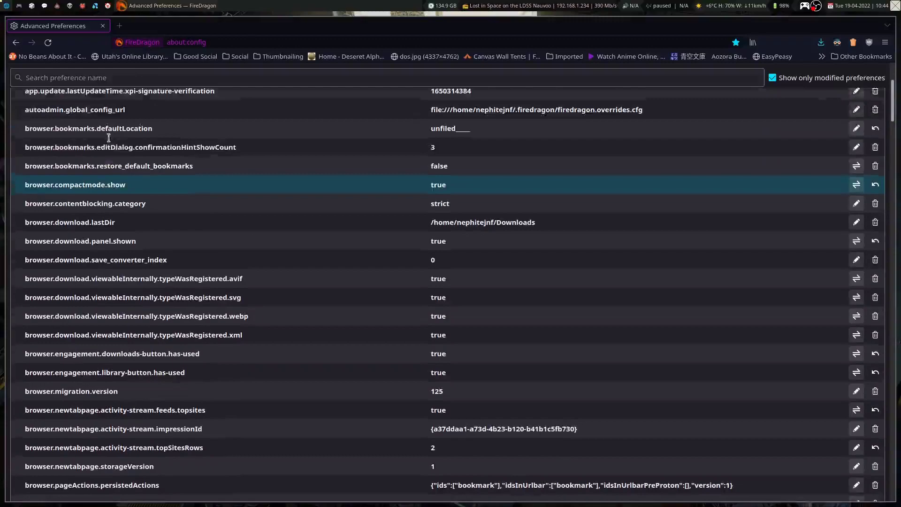
- Open a fresh start-page tab, close the about:config page, then close the browser window
left_click(121, 27)
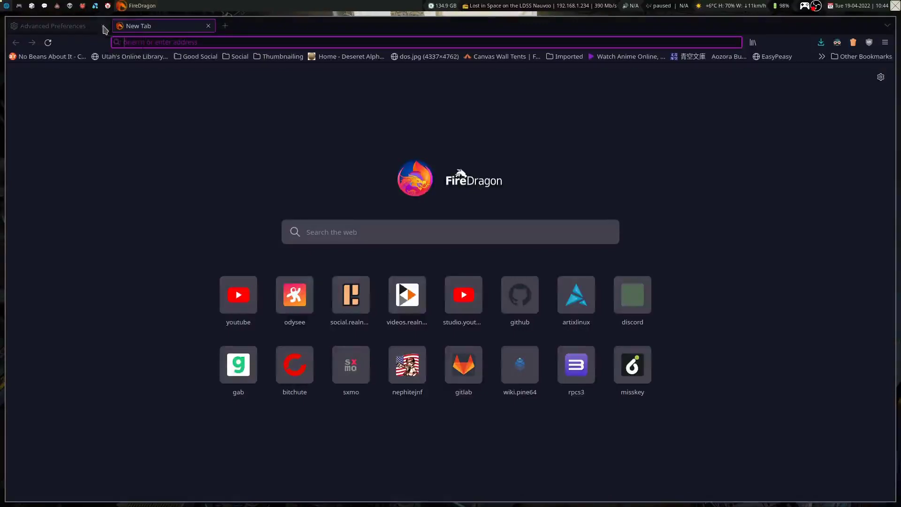
left_click(103, 26)
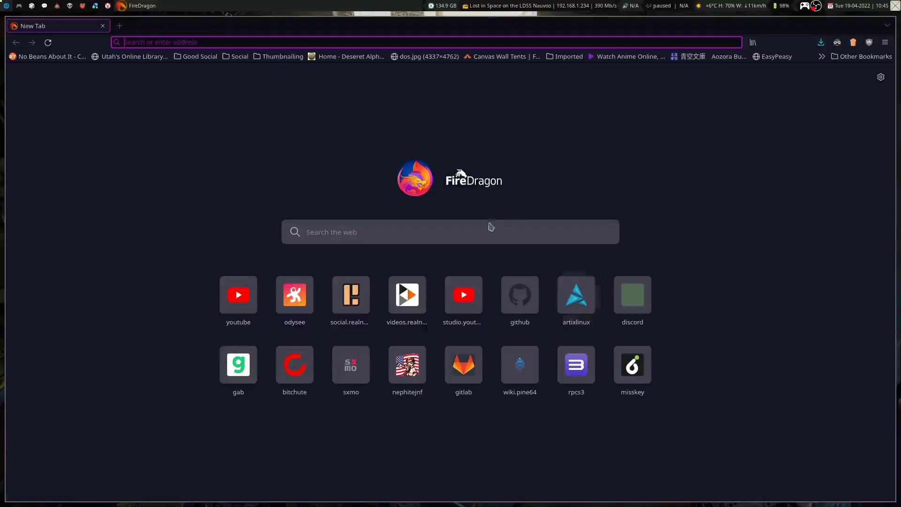
key("ctrl+w")
mouse_move(658, 272)
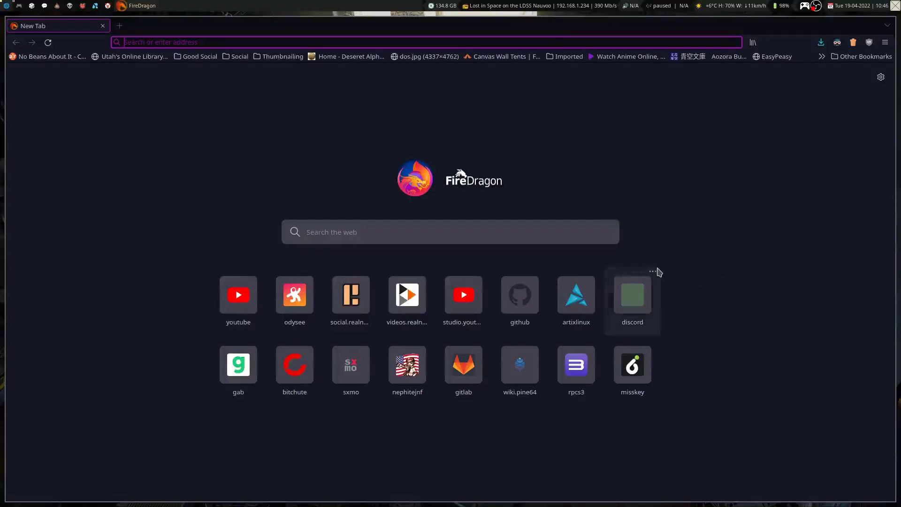
- Show the Add-ons Manager's Extensions list with ClearURLs, Dark Reader and uBlock Origin
left_click(885, 42)
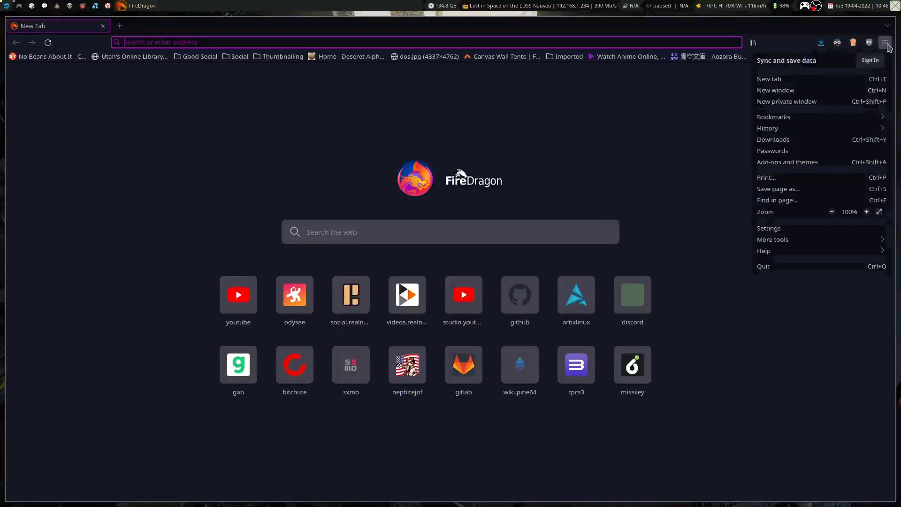
left_click(774, 162)
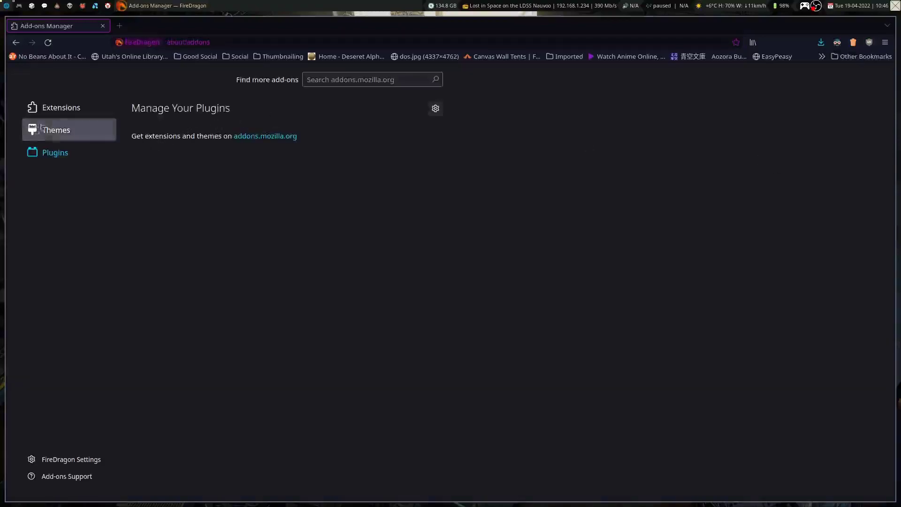
left_click(60, 113)
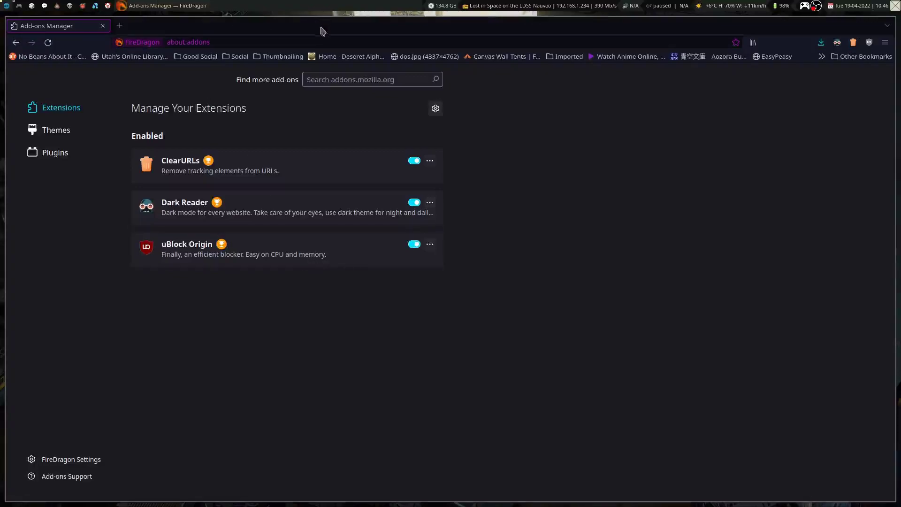
- Open a new start-page tab beside the Add-ons Manager
left_click(120, 25)
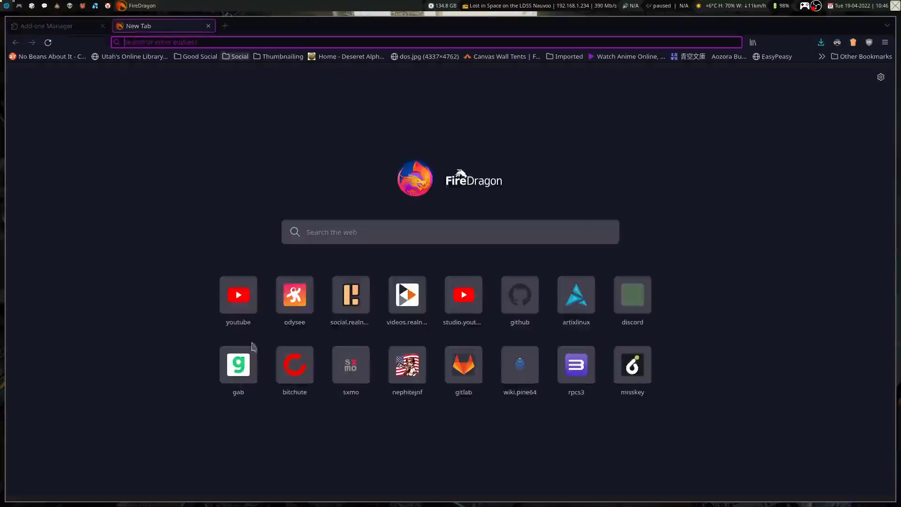
left_click(209, 26)
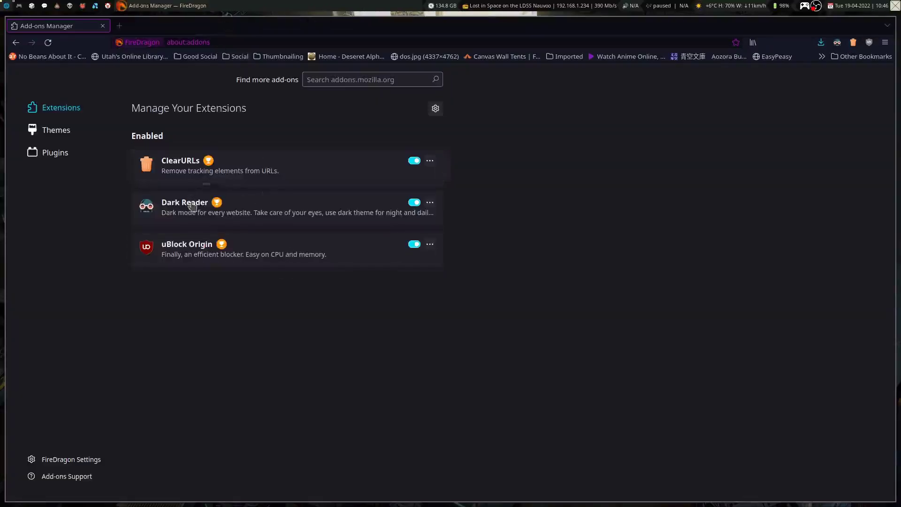
left_click(119, 26)
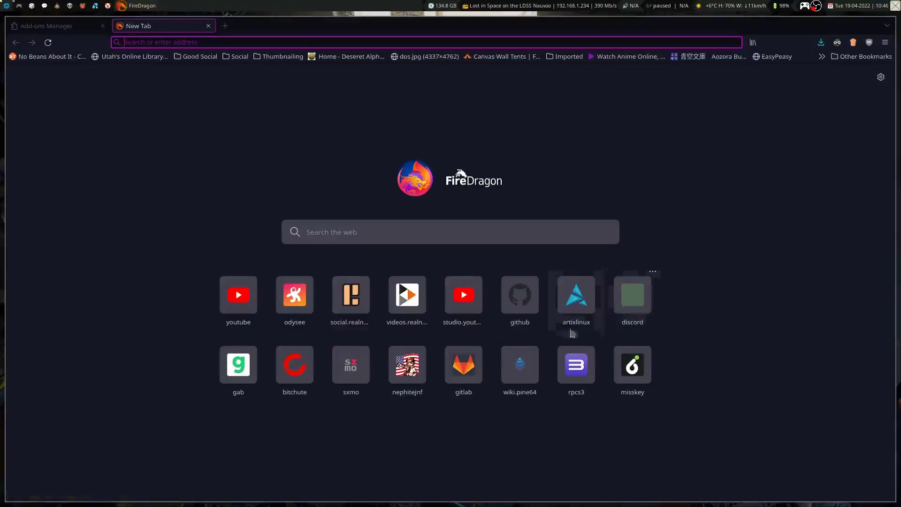
- Browse the Sxmo website to its Source page and the sxmo-dmenu repository
left_click(352, 373)
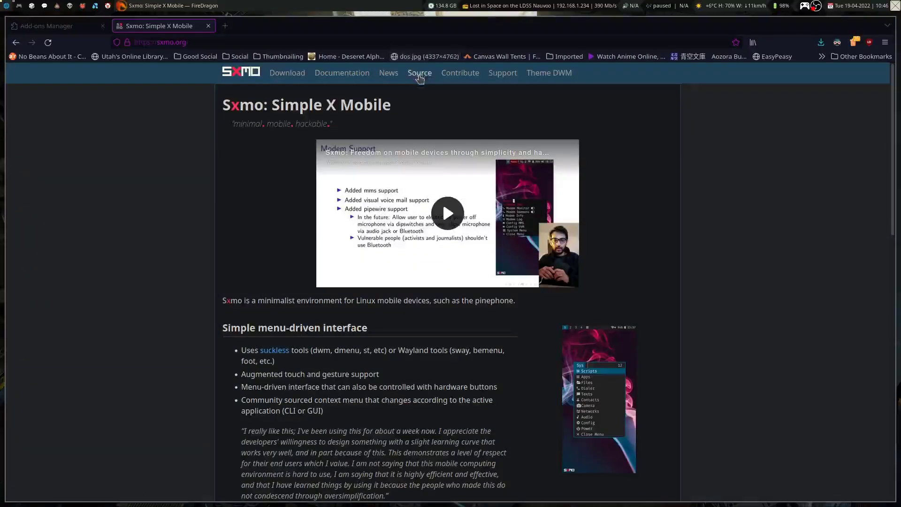
left_click(425, 77)
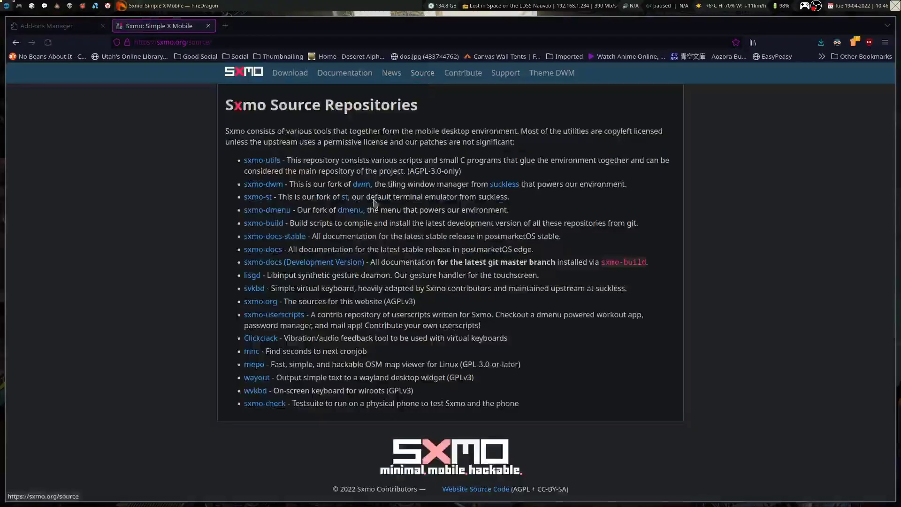
left_click(263, 212)
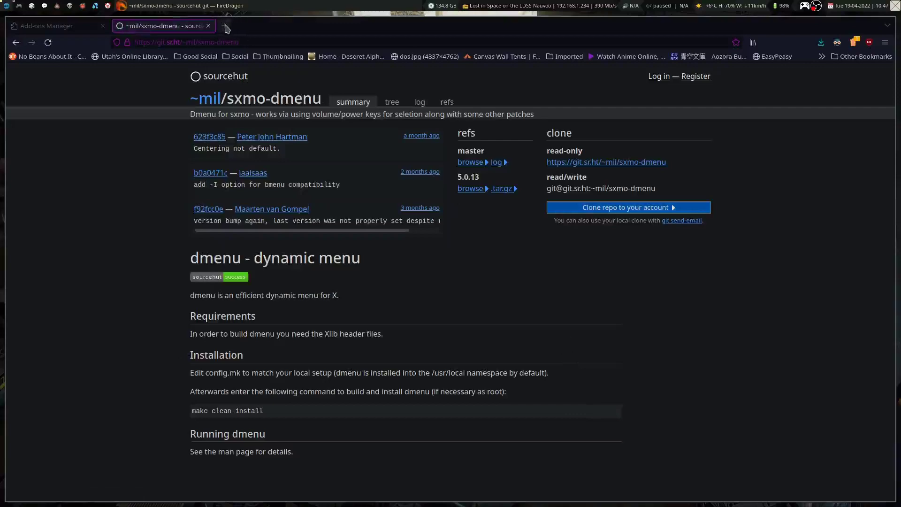
- Open another new tab and close the sxmo-dmenu repository tab
left_click(222, 25)
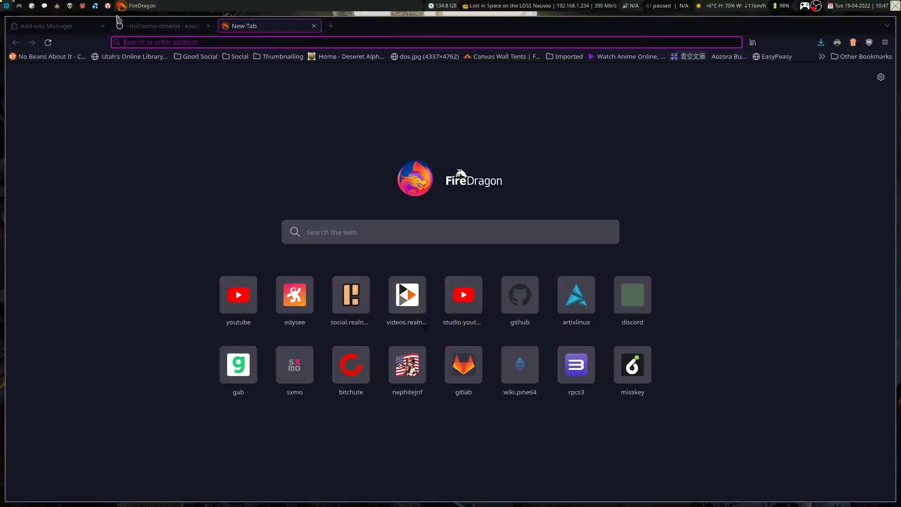
left_click(55, 28)
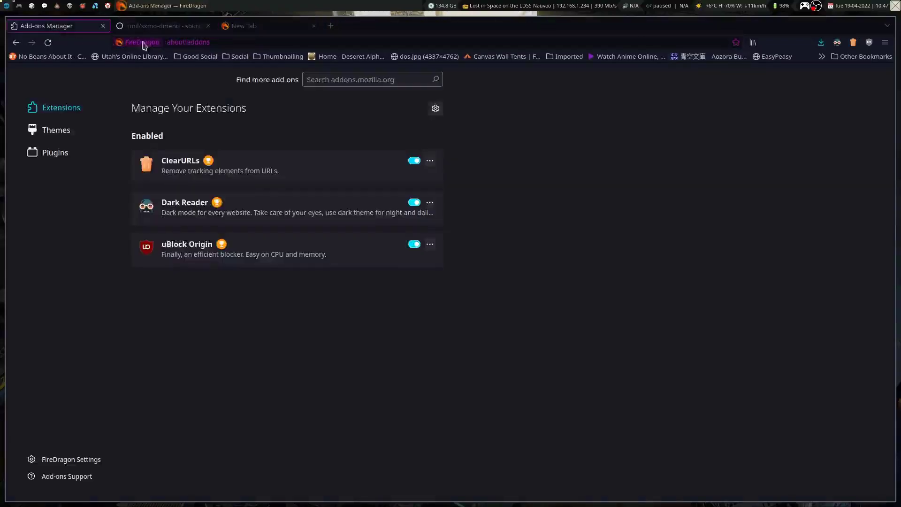
left_click(167, 28)
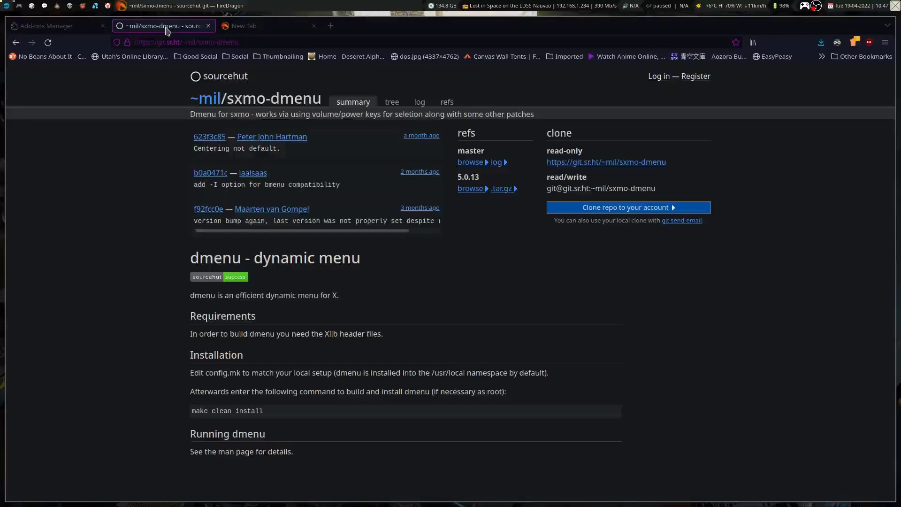
left_click(209, 26)
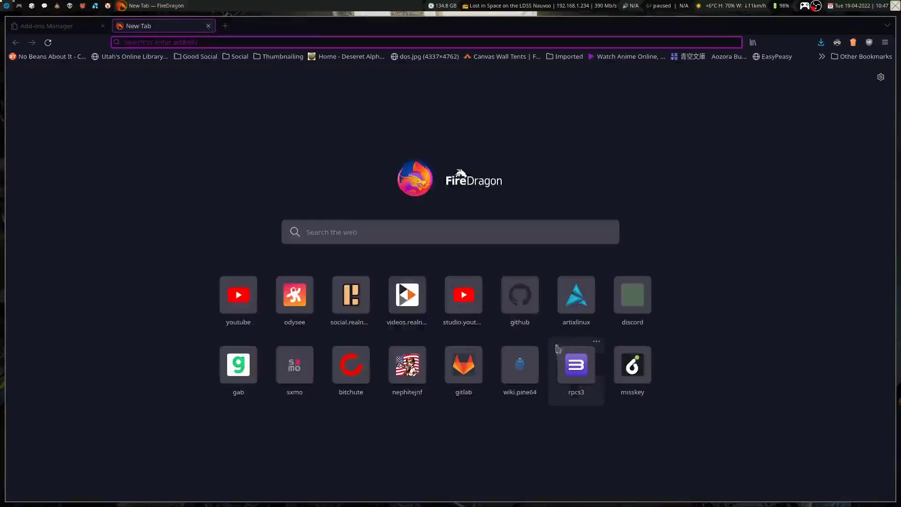
- Open the PINE64 wiki tile, then enter pine64.com in the address bar
left_click(529, 385)
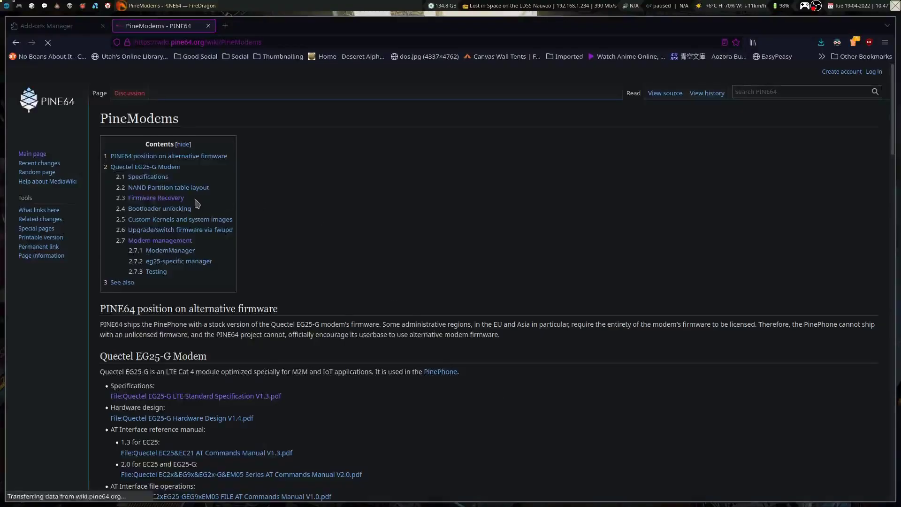
left_click(252, 41)
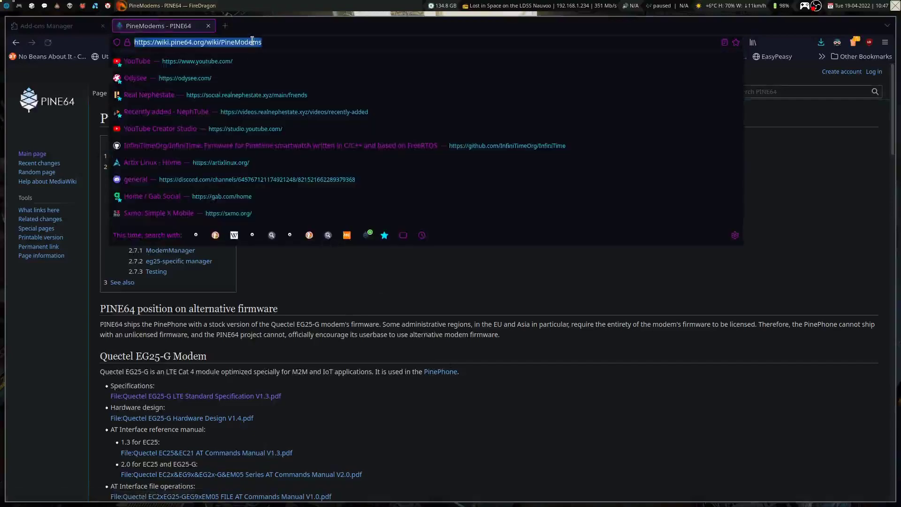
type("pine")
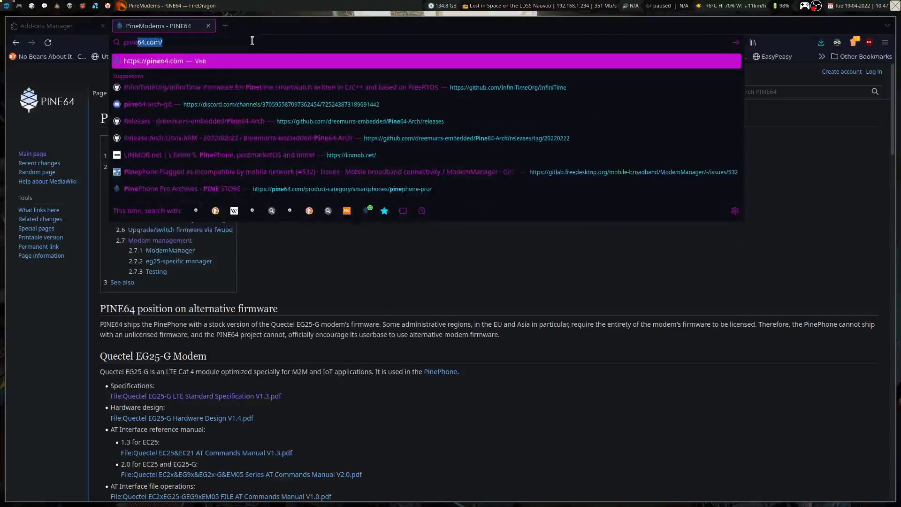
type("64.com/")
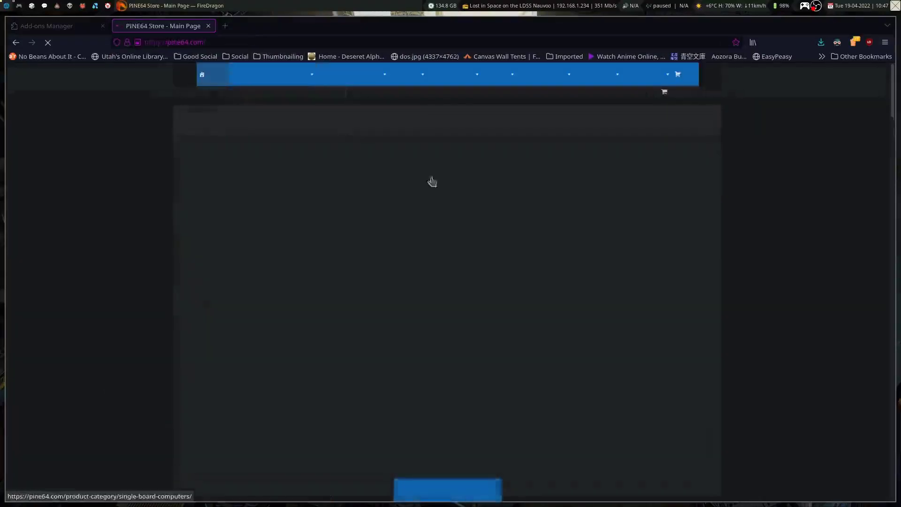
- Scroll through the PINE64 Store main page shown in dark mode
scroll(536, 251, "down", 5)
scroll(536, 240, "up", 5)
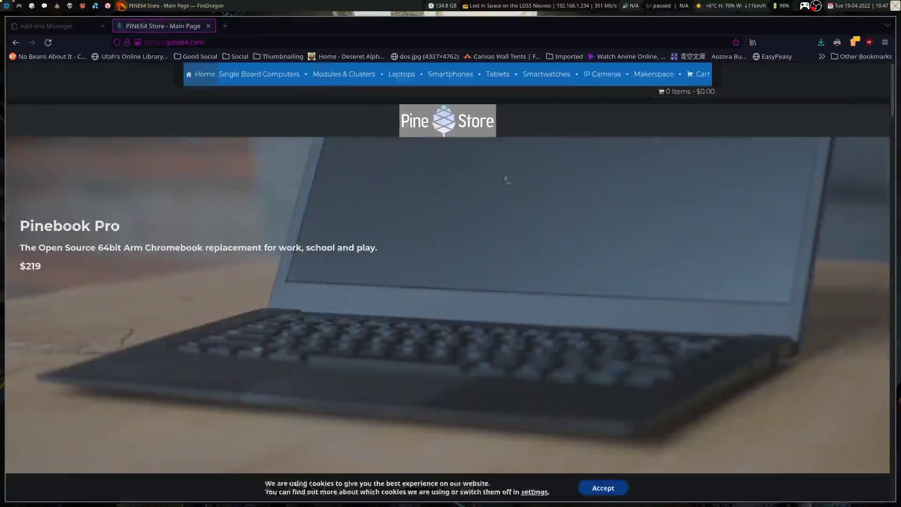
scroll(462, 221, "down", 8)
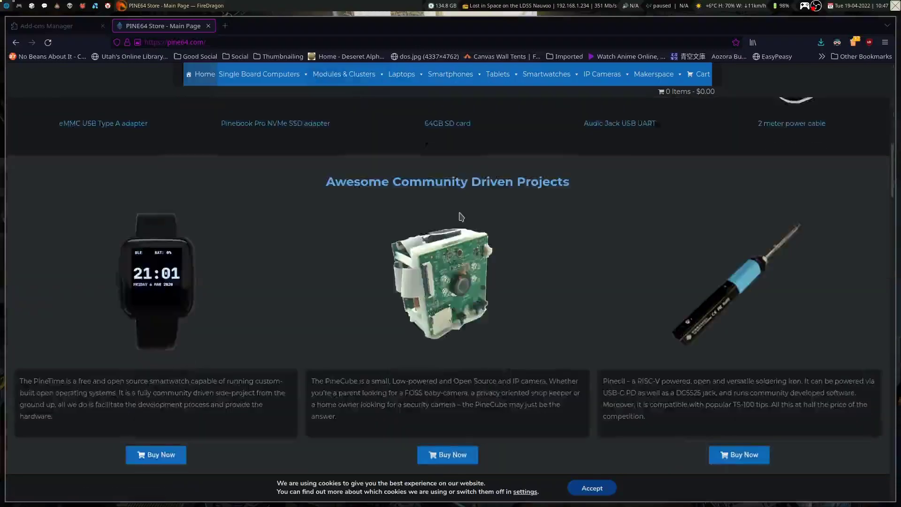
scroll(461, 217, "down", 15)
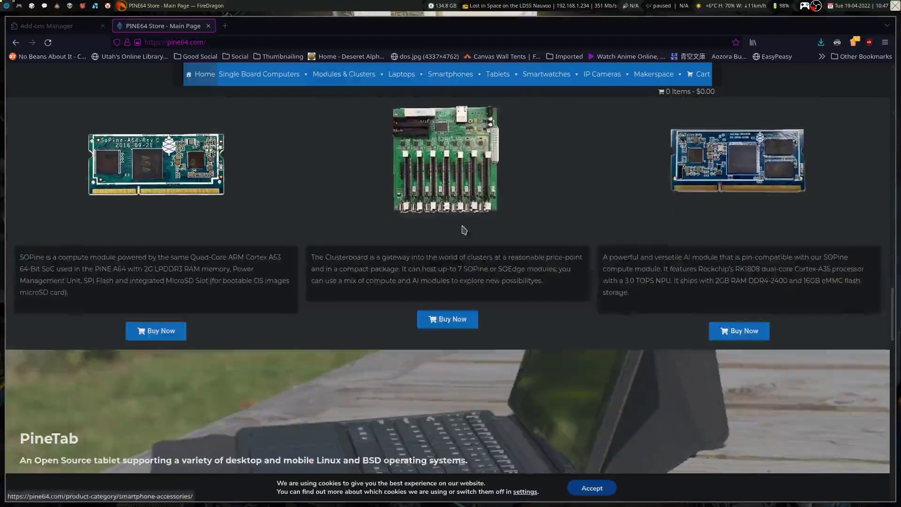
scroll(464, 229, "down", 12)
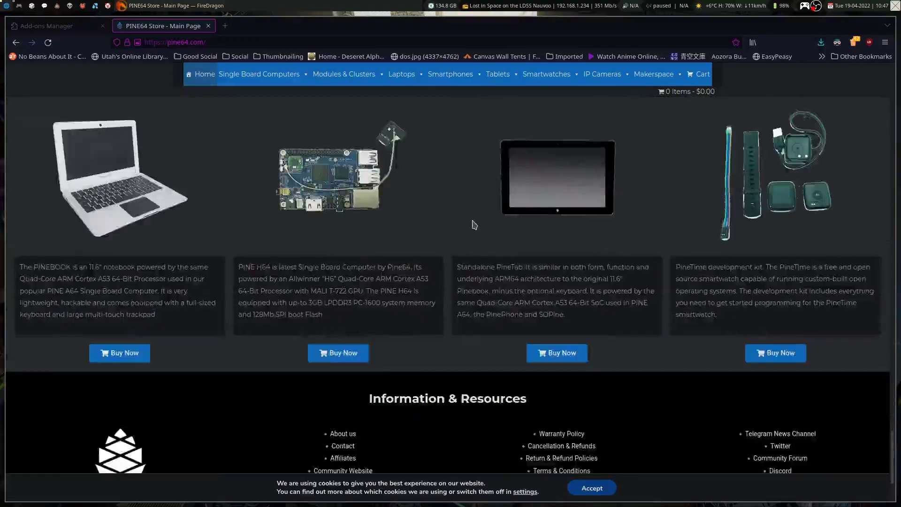
scroll(473, 224, "down", 1)
scroll(471, 224, "up", 5)
scroll(470, 224, "down", 6)
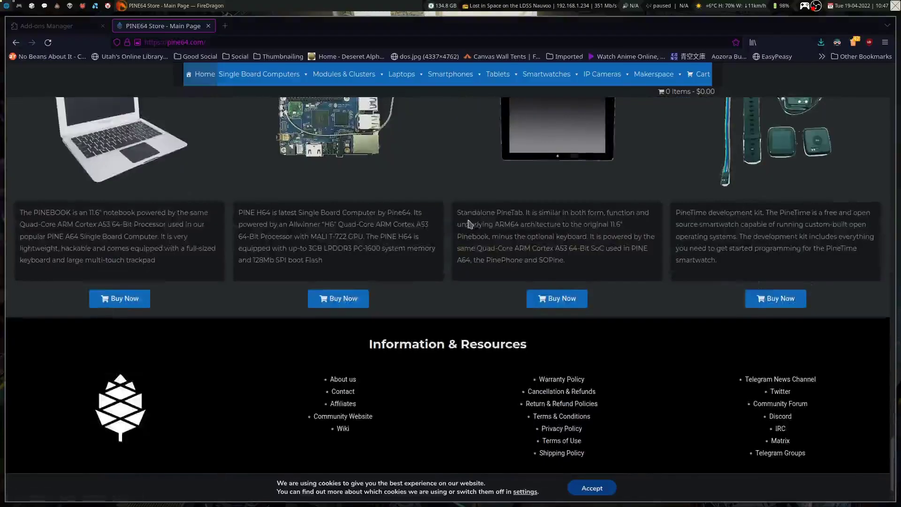
scroll(444, 223, "down", 2)
scroll(443, 223, "up", 15)
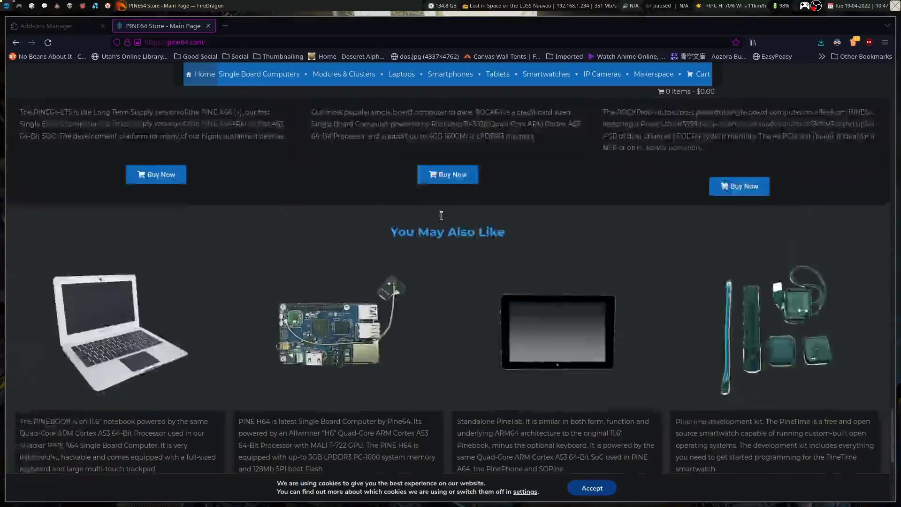
scroll(445, 210, "up", 15)
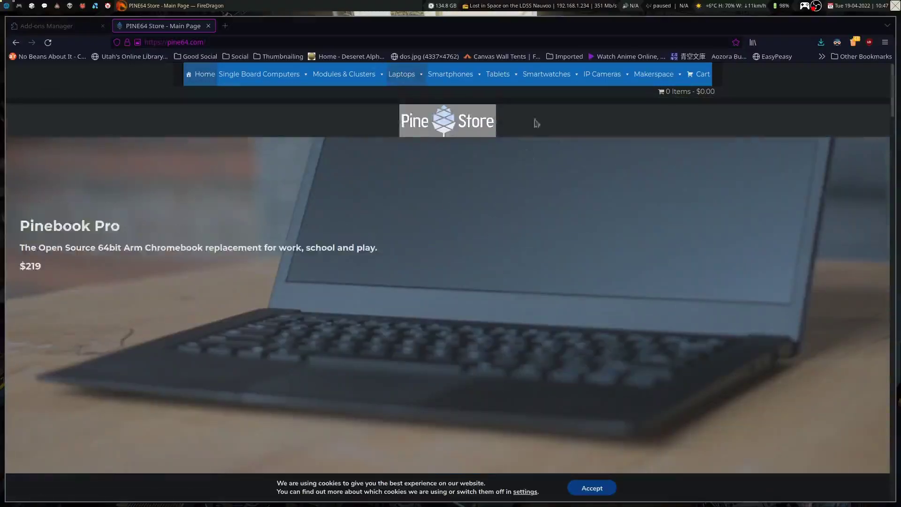
- Close the PINE64 Store and Add-ons Manager tabs, leaving a single New Tab page
left_click(208, 25)
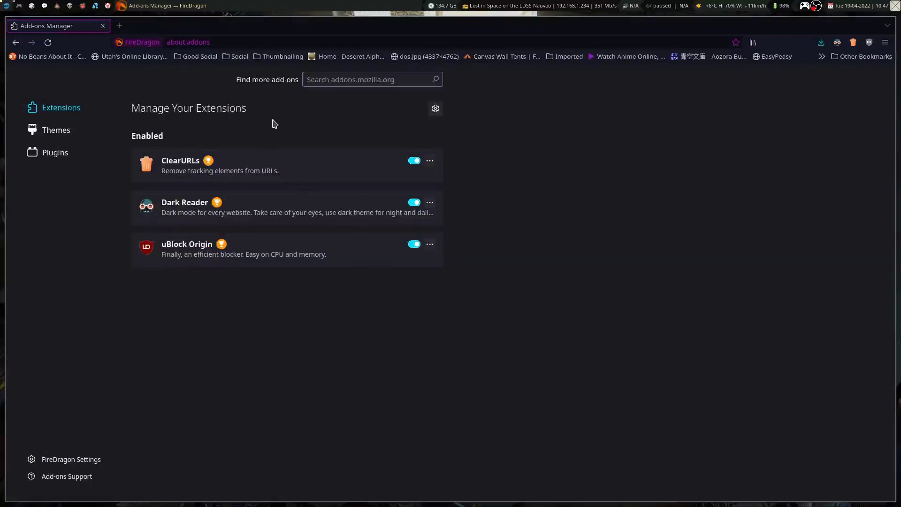
left_click(119, 27)
left_click(103, 26)
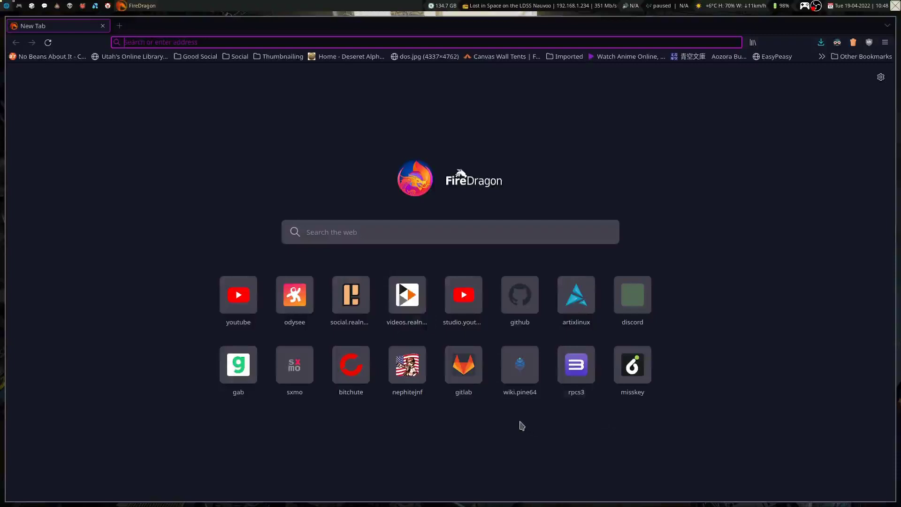
- Open YouTube Studio from its start-page tile, dismiss the tip, and show the Content list
left_click(465, 310)
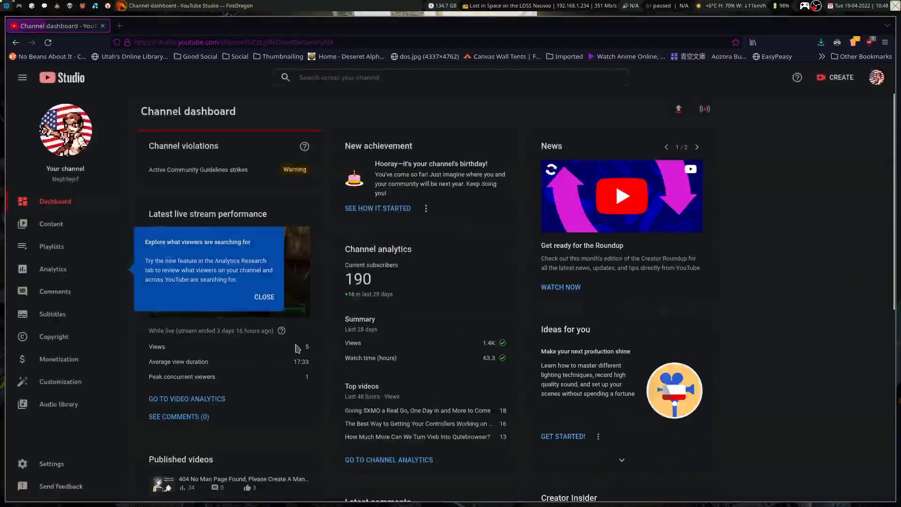
scroll(296, 340, "down", 2)
left_click(264, 297)
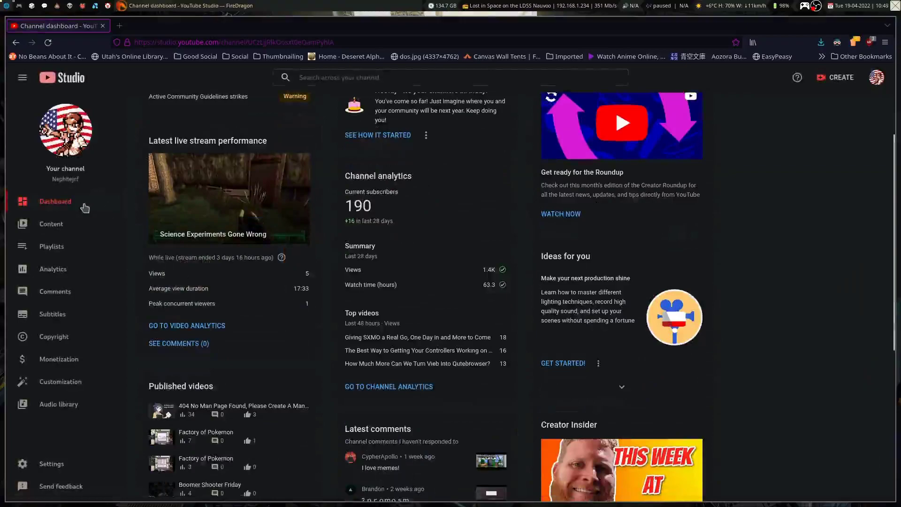
left_click(50, 231)
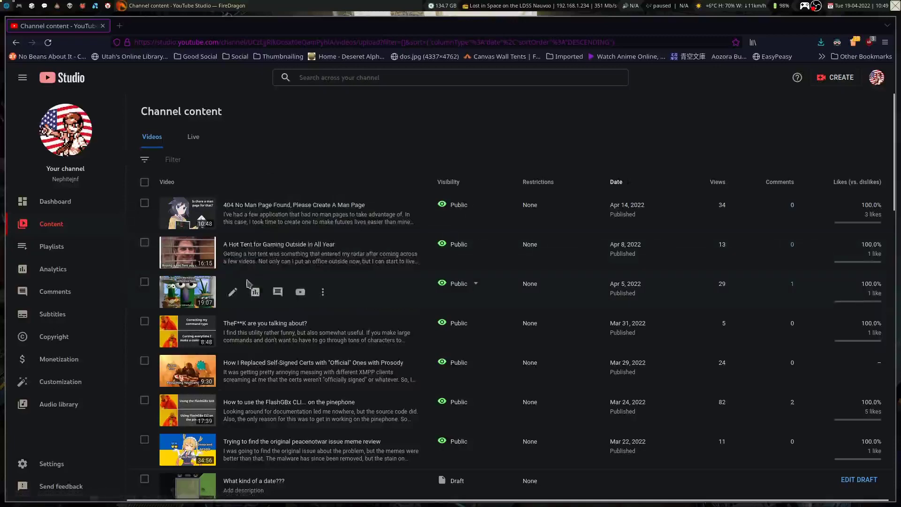
- Open the Apr 5 video 'General Conference Memes: The April 2022 Review' on YouTube
left_click(326, 292)
left_click(326, 291)
left_click(300, 292)
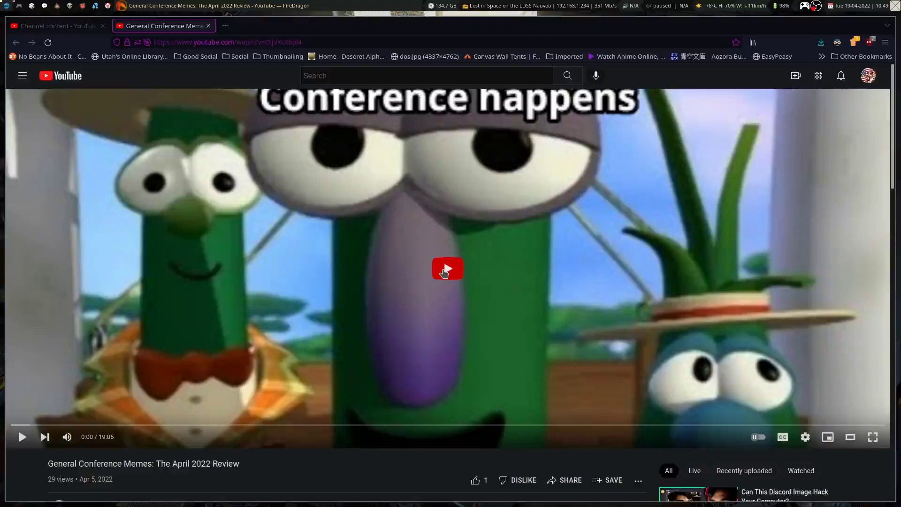
- Play the video briefly, pause it, and return to the Channel content tab
left_click(444, 271)
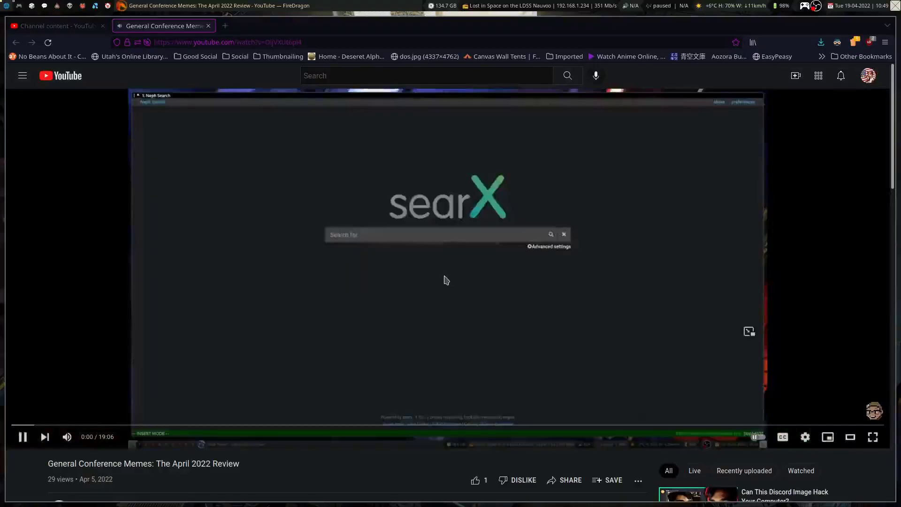
left_click(445, 280)
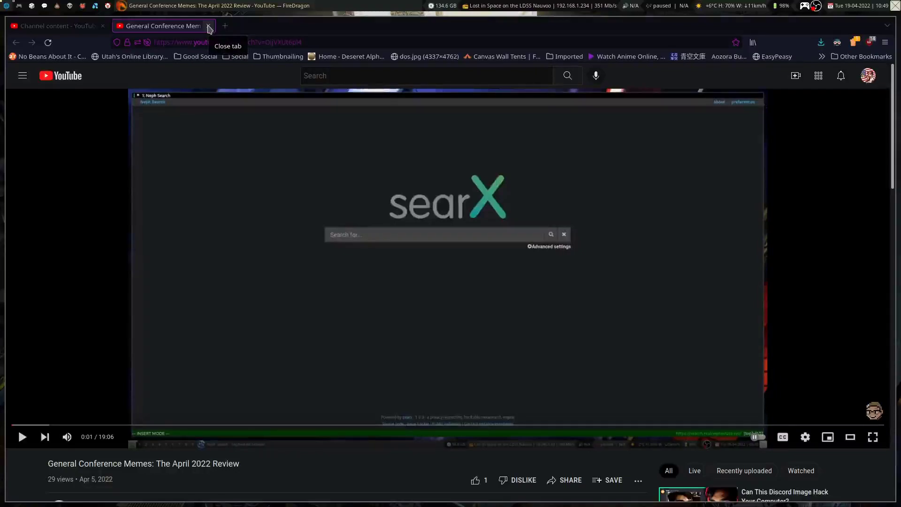
left_click(67, 27)
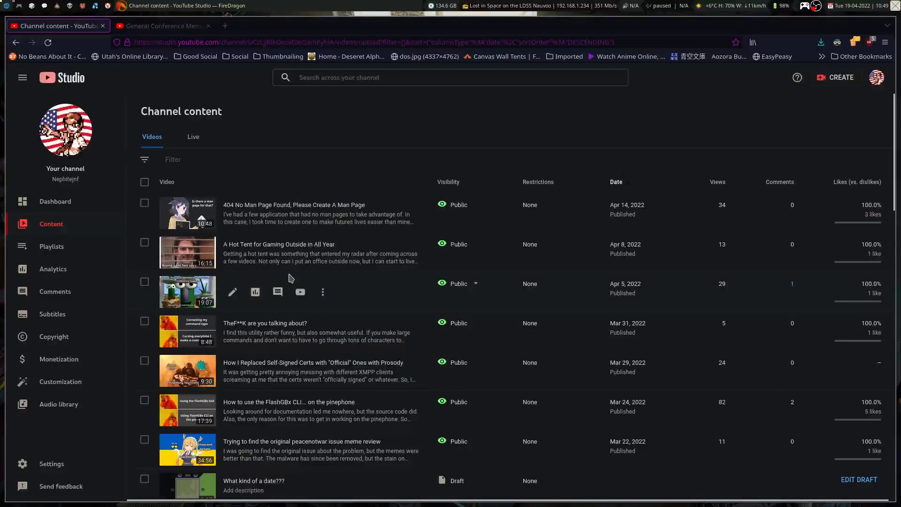
- Switch to the General Conference Memes video tab and close it
mouse_move(294, 255)
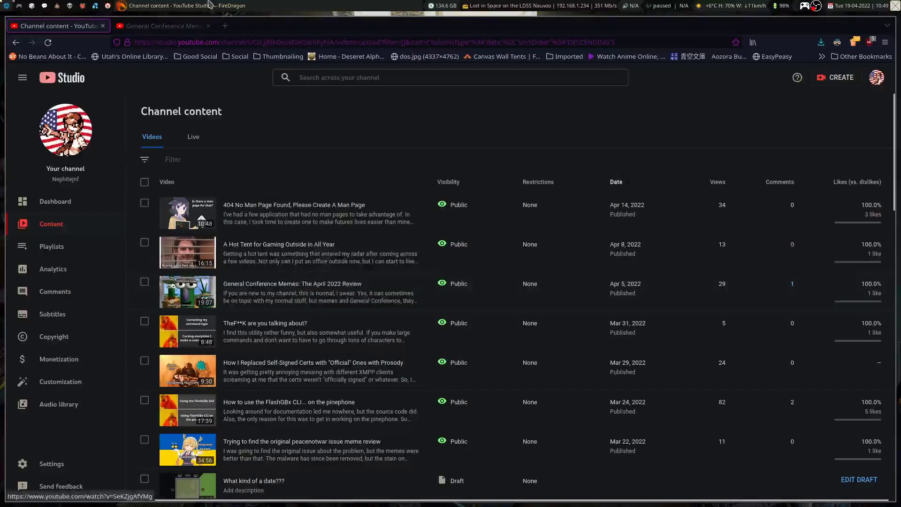
left_click(196, 27)
left_click(208, 26)
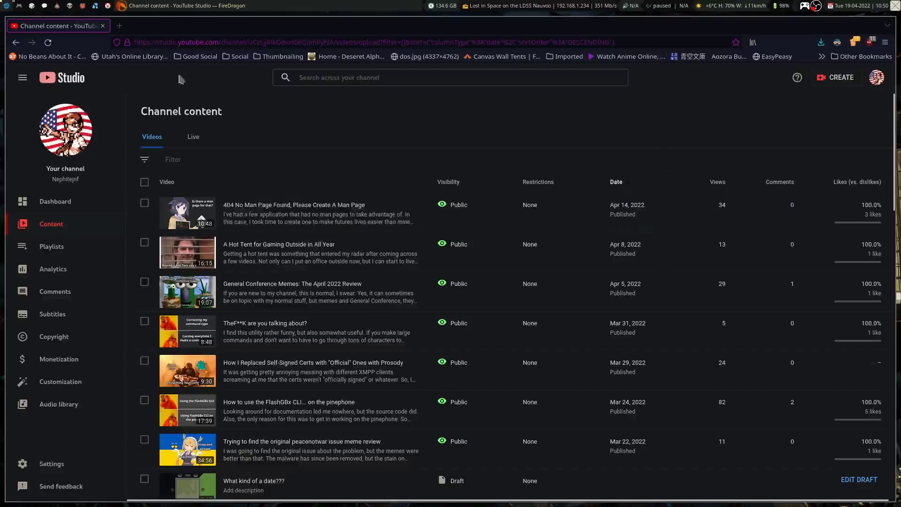
- In a new tab, search 'moonchild' and load Moonchild Productions over HTTP past the HTTPS-Only warning
left_click(120, 27)
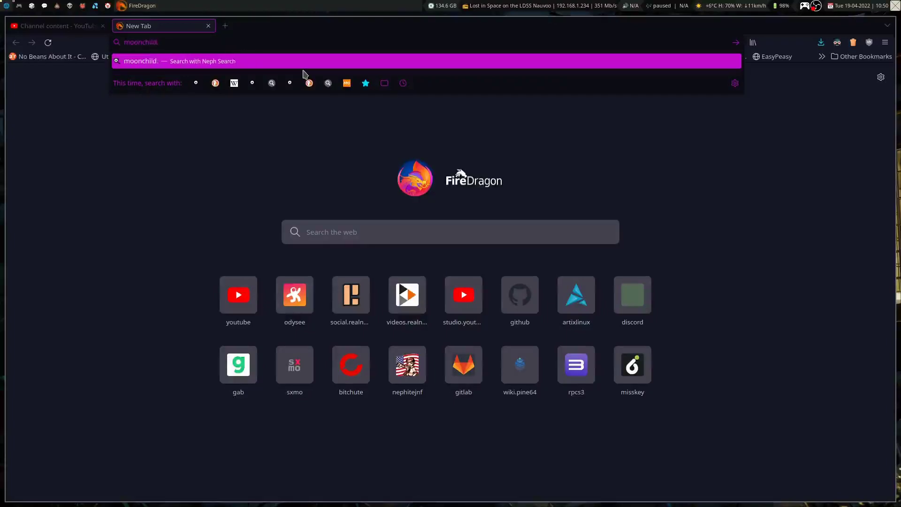
type(".c")
key("Return")
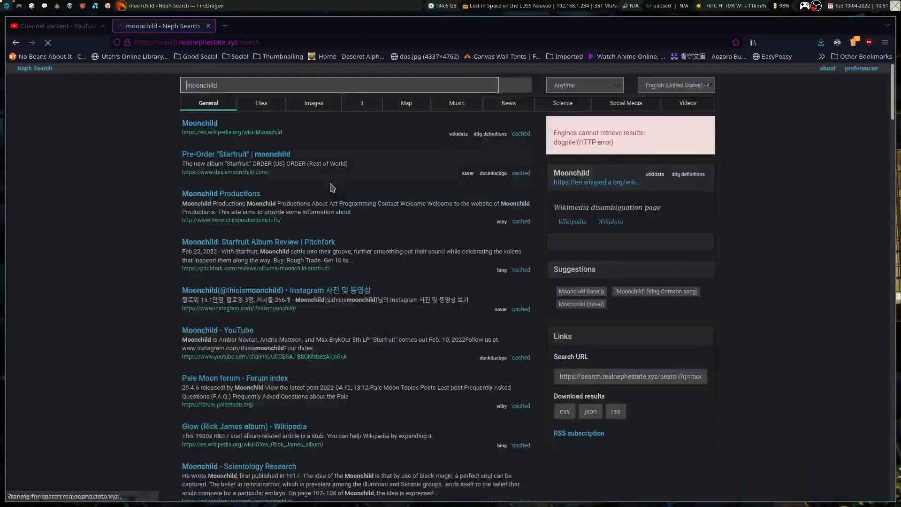
left_click(217, 198)
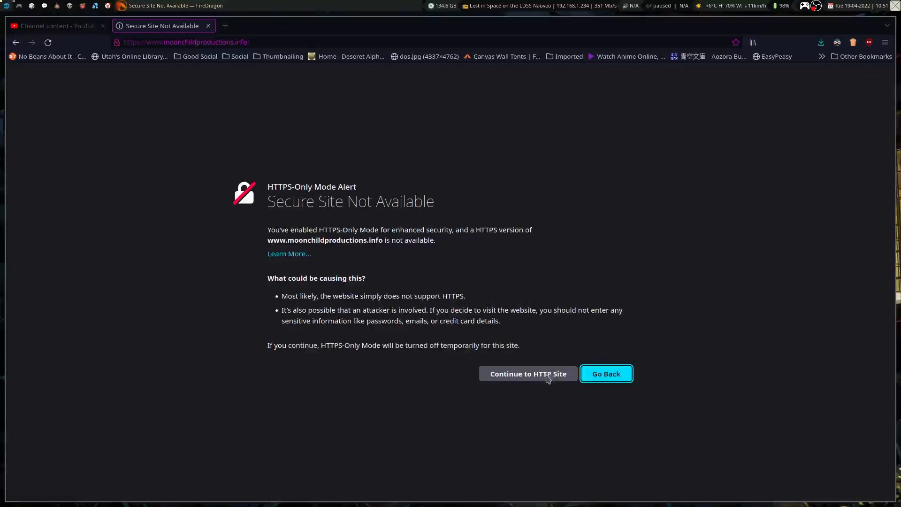
left_click(547, 378)
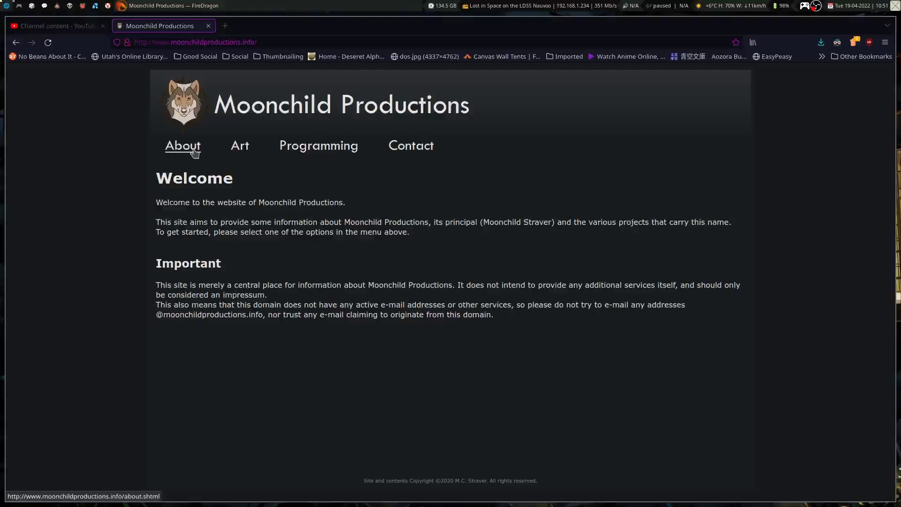
- Go back, search the web for 'pale moon', and open the palemoon.org homepage
left_click(16, 43)
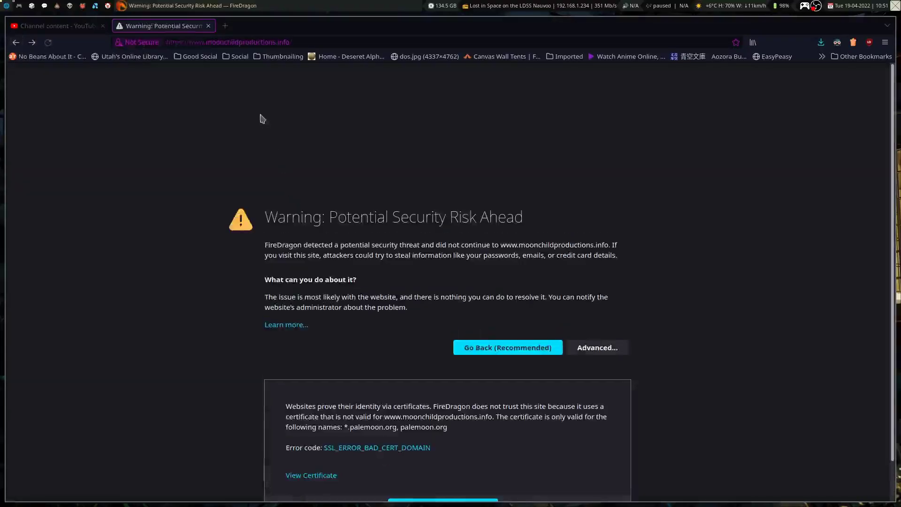
left_click(209, 41)
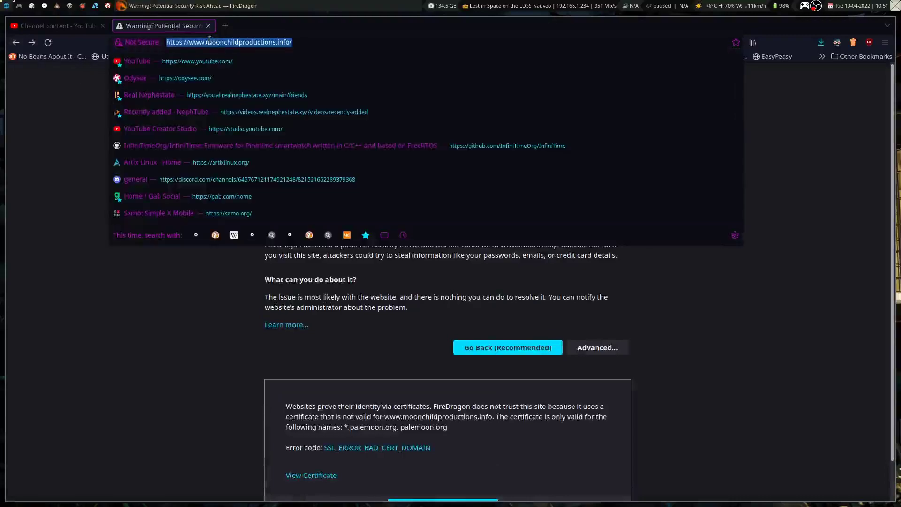
type("pale moon")
key("Return")
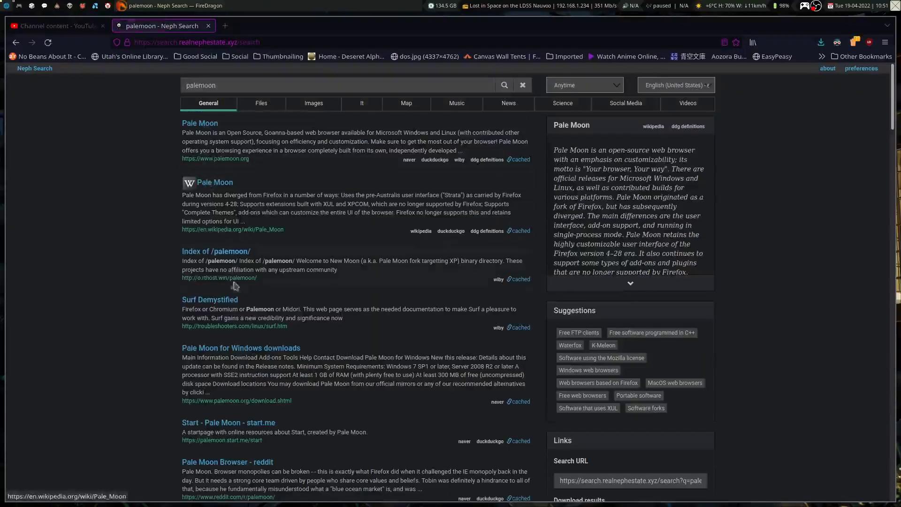
left_click(199, 125)
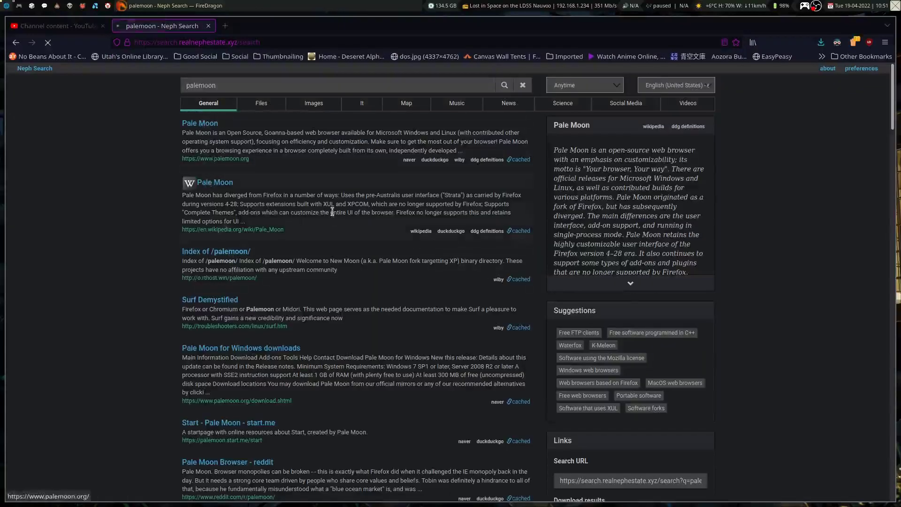
- Scroll through the Pale Moon homepage's feature list down to the donation section
scroll(573, 315, "down", 5)
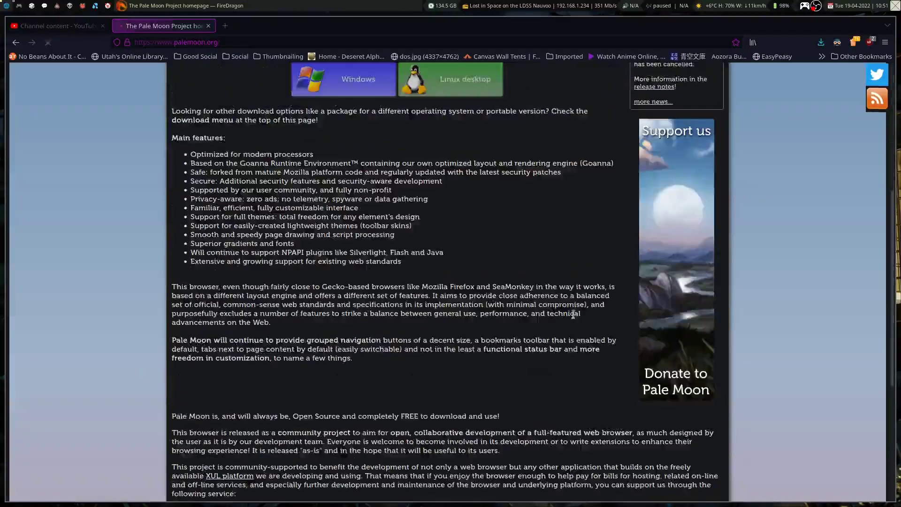
scroll(577, 305, "down", 6)
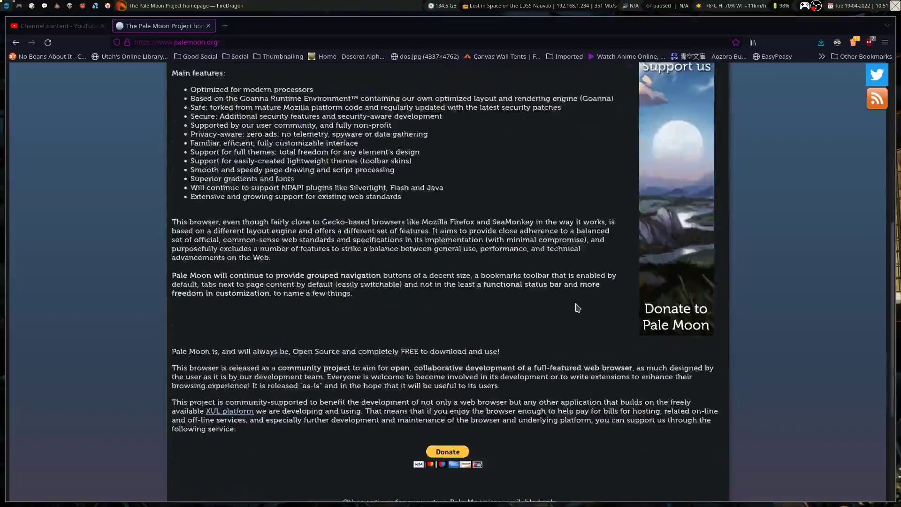
scroll(577, 306, "down", 4)
scroll(577, 306, "up", 5)
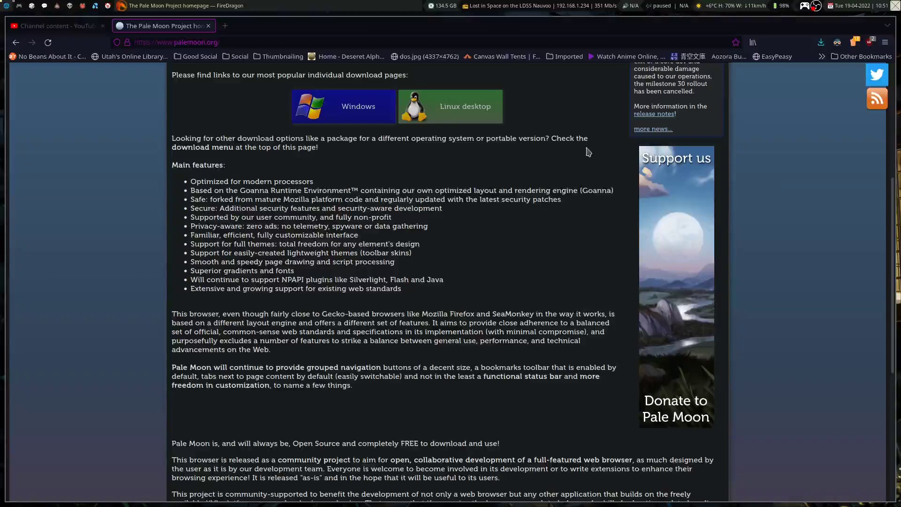
scroll(495, 267, "down", 1)
scroll(496, 267, "down", 2)
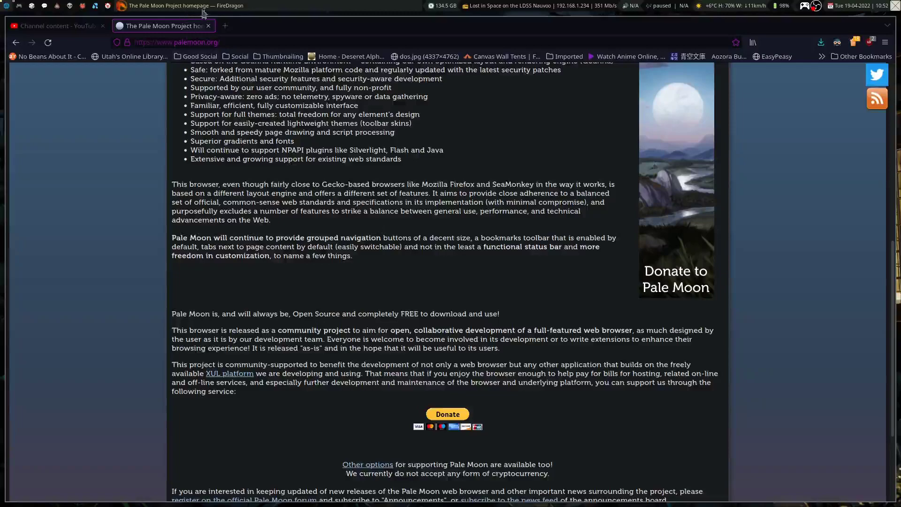
- Close the Pale Moon tab and scroll the Channel content videos from April back to January 2022
left_click(209, 27)
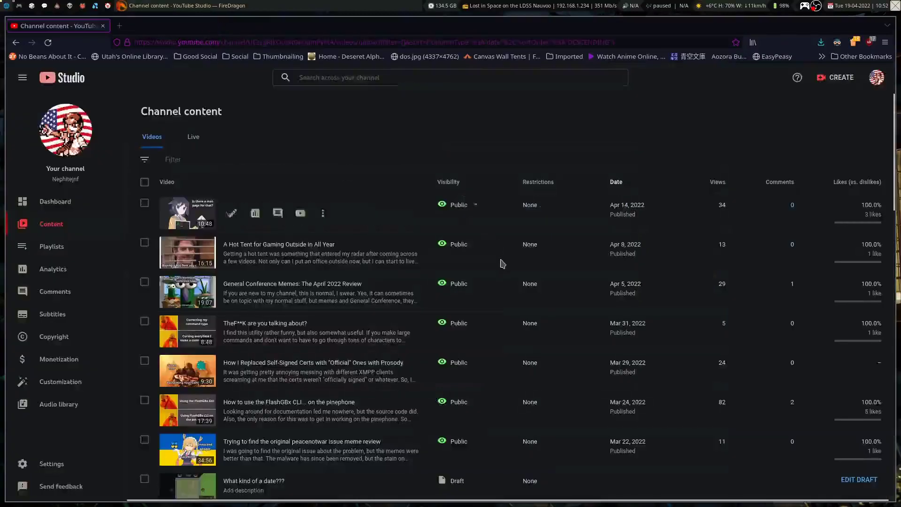
scroll(499, 261, "down", 3)
scroll(499, 261, "up", 3)
scroll(499, 261, "down", 10)
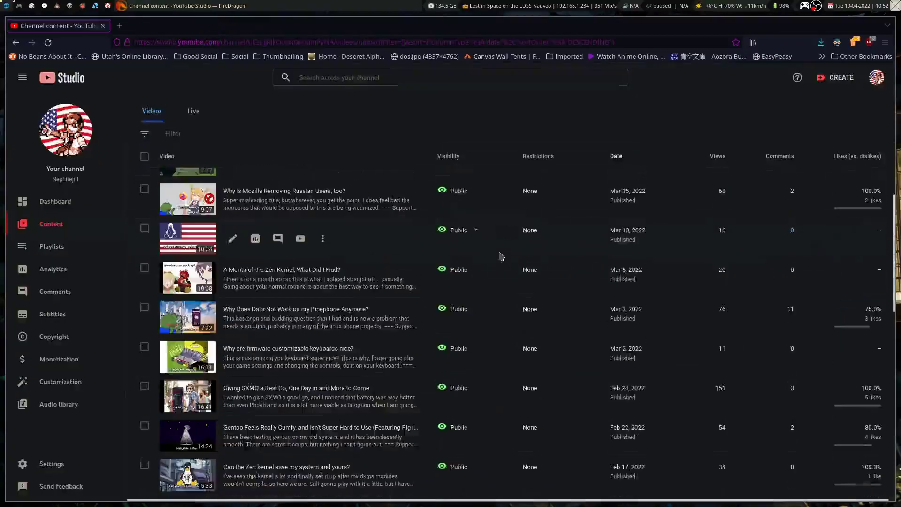
scroll(499, 253, "down", 5)
scroll(500, 254, "up", 15)
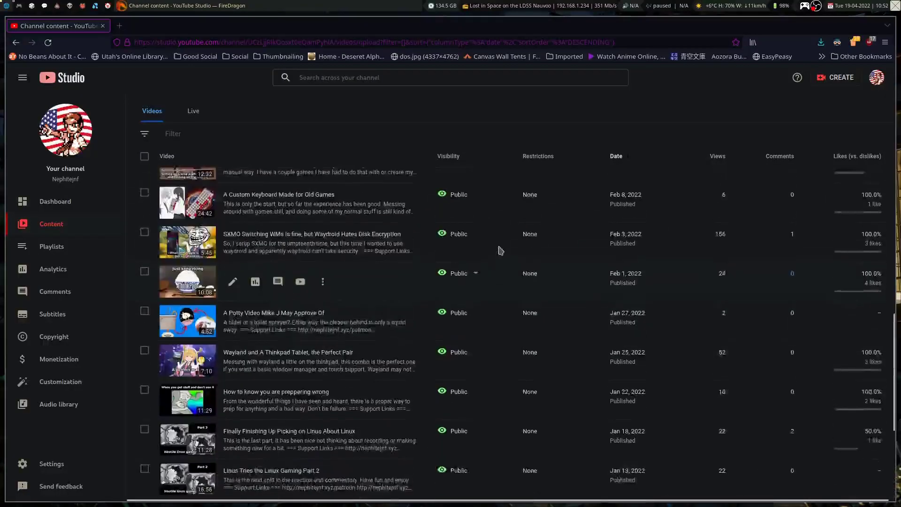
scroll(500, 251, "up", 5)
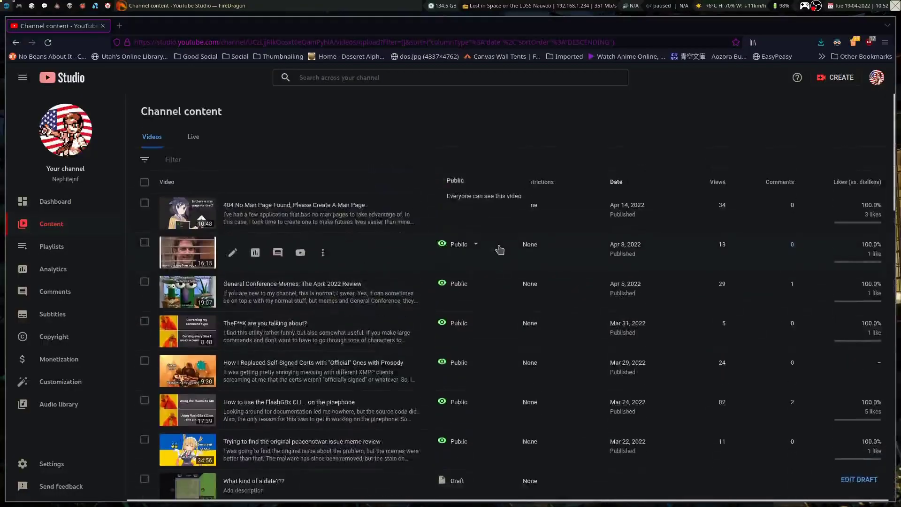